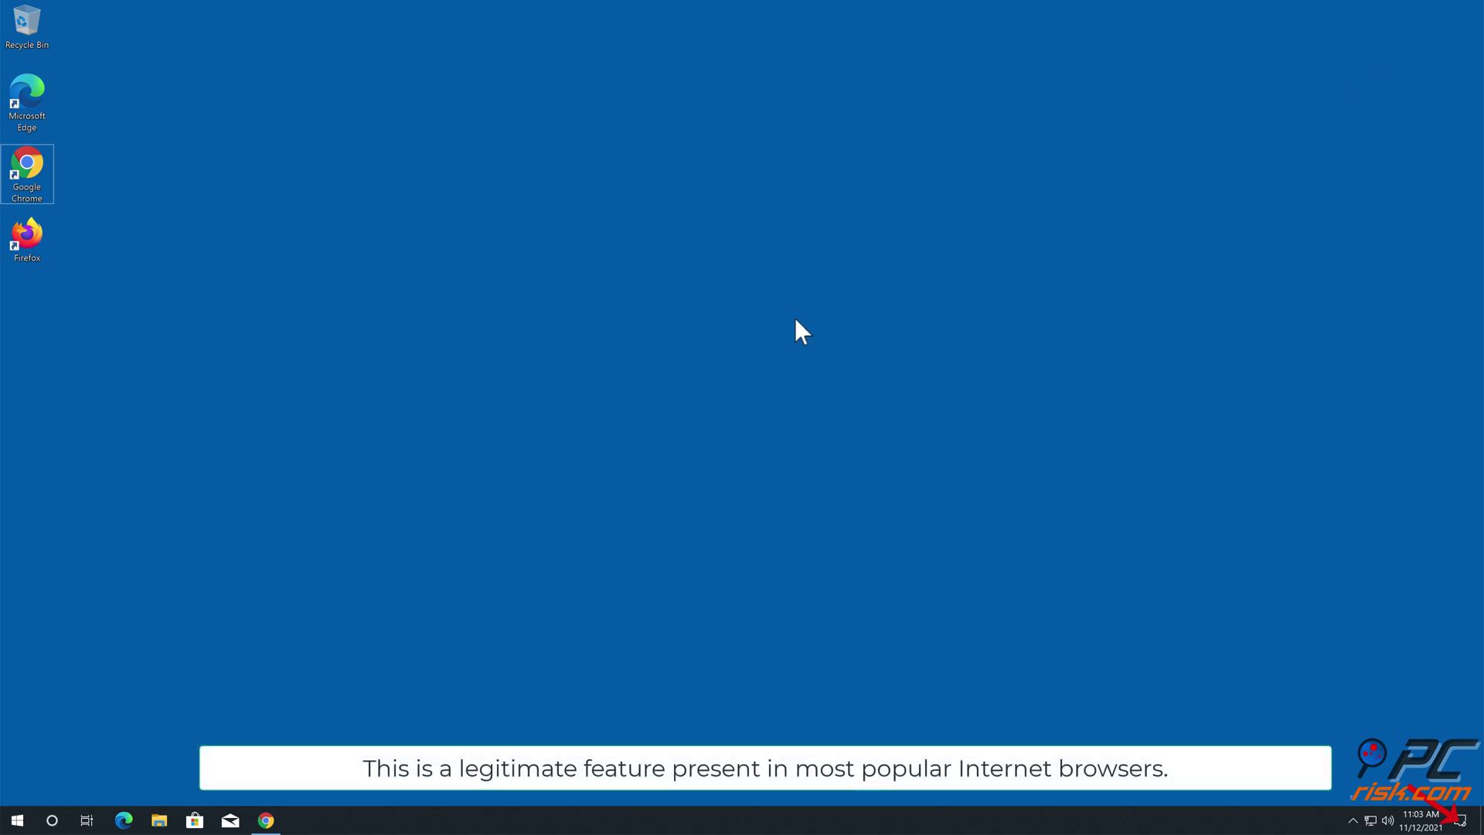
# - Allow 18video-on.com's notification prompt in Chrome, then close the Chrome window
pyautogui.click(265, 821)
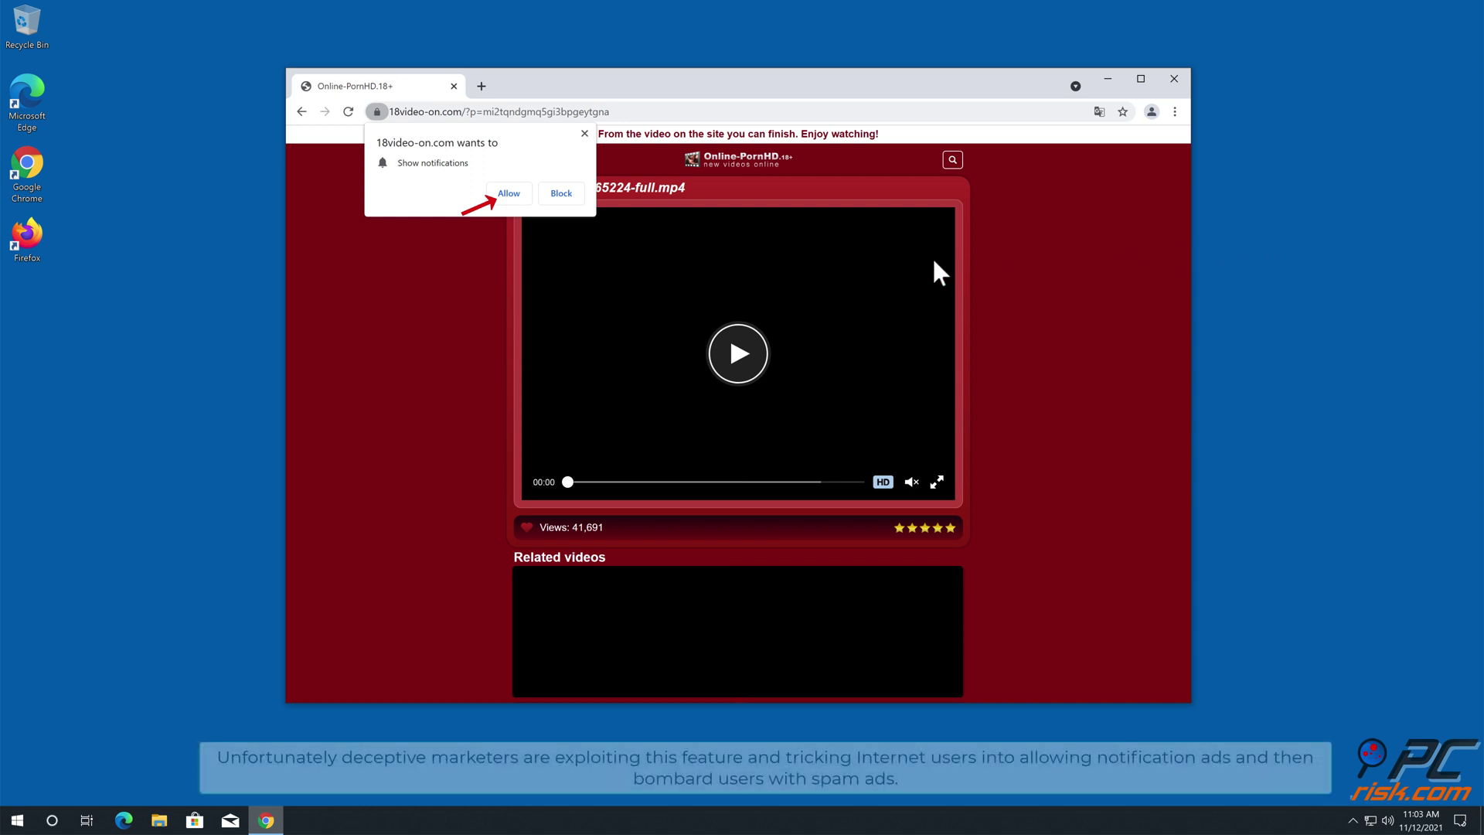
pyautogui.click(510, 194)
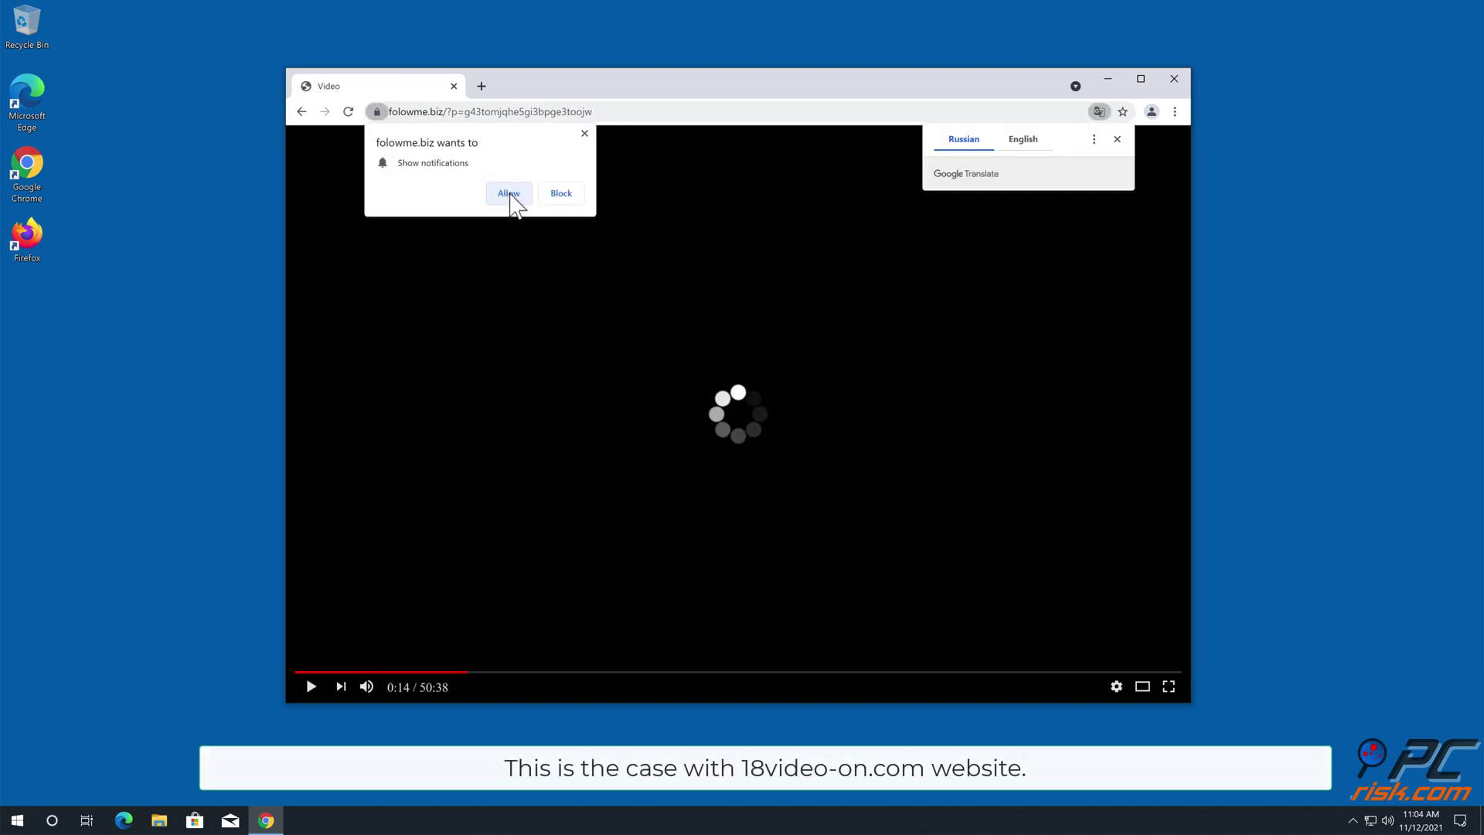
pyautogui.click(1173, 79)
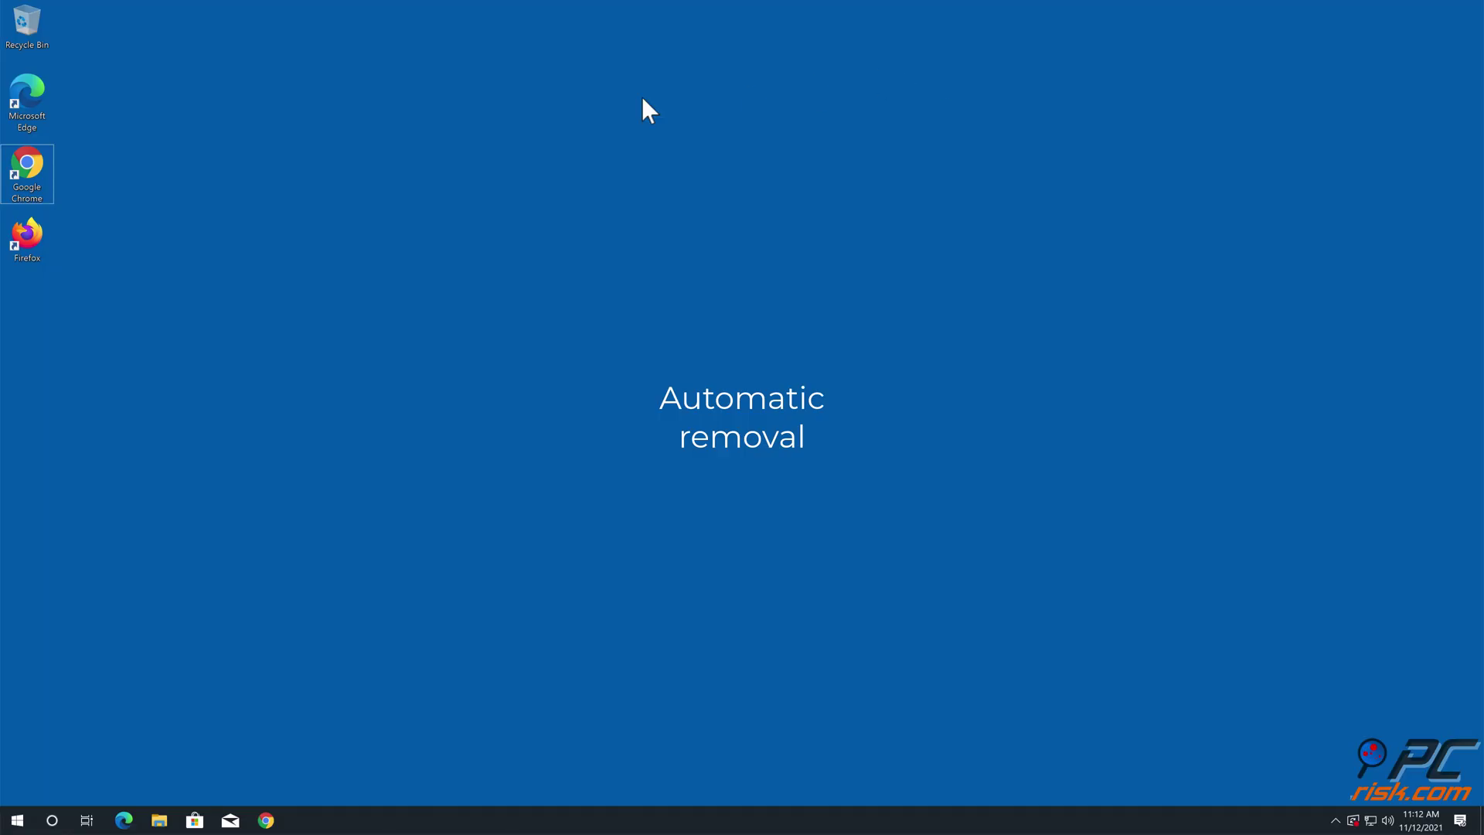
pyautogui.doubleClick(36, 167)
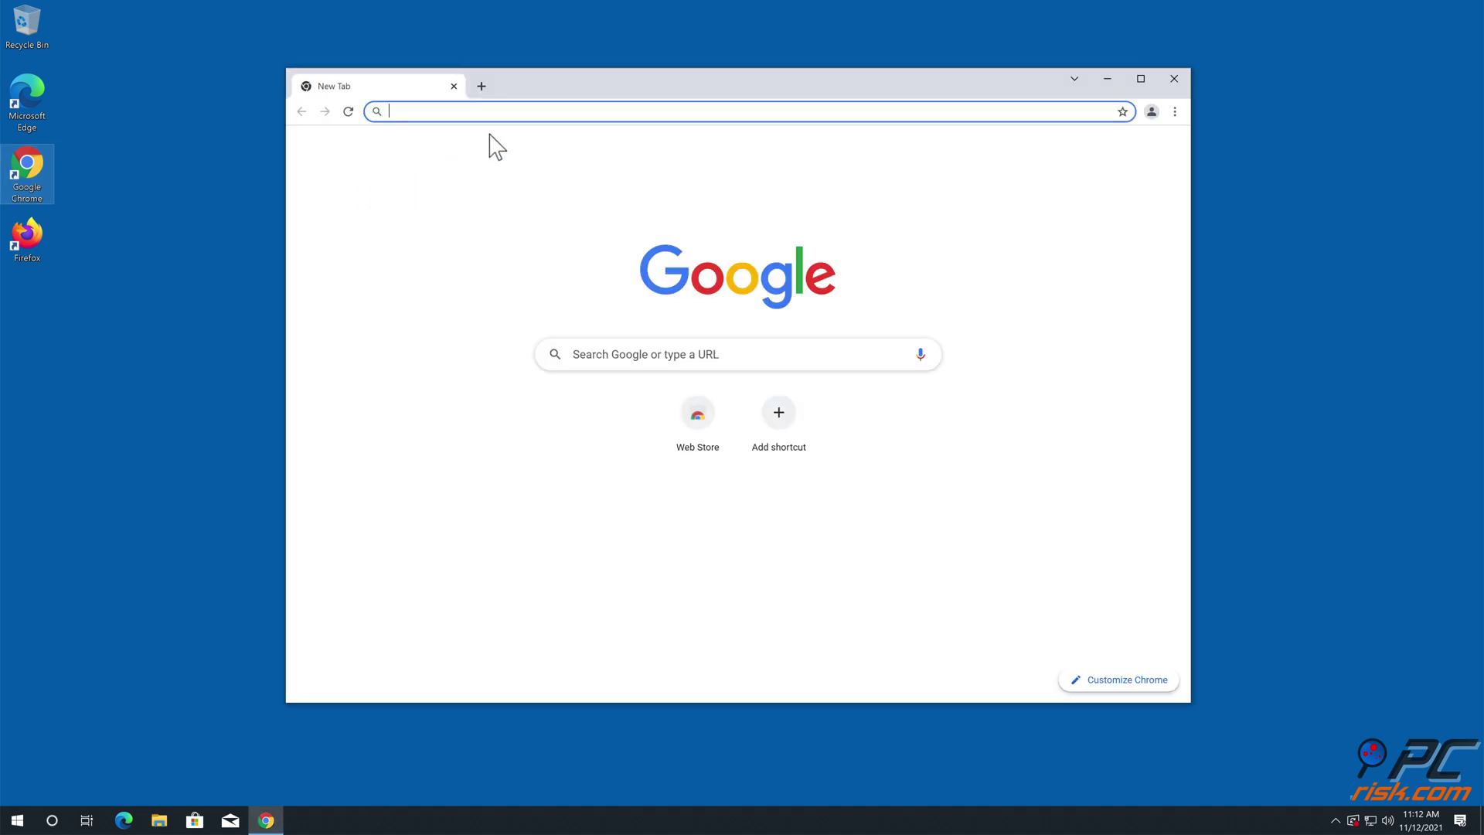
pyautogui.write('www.c')
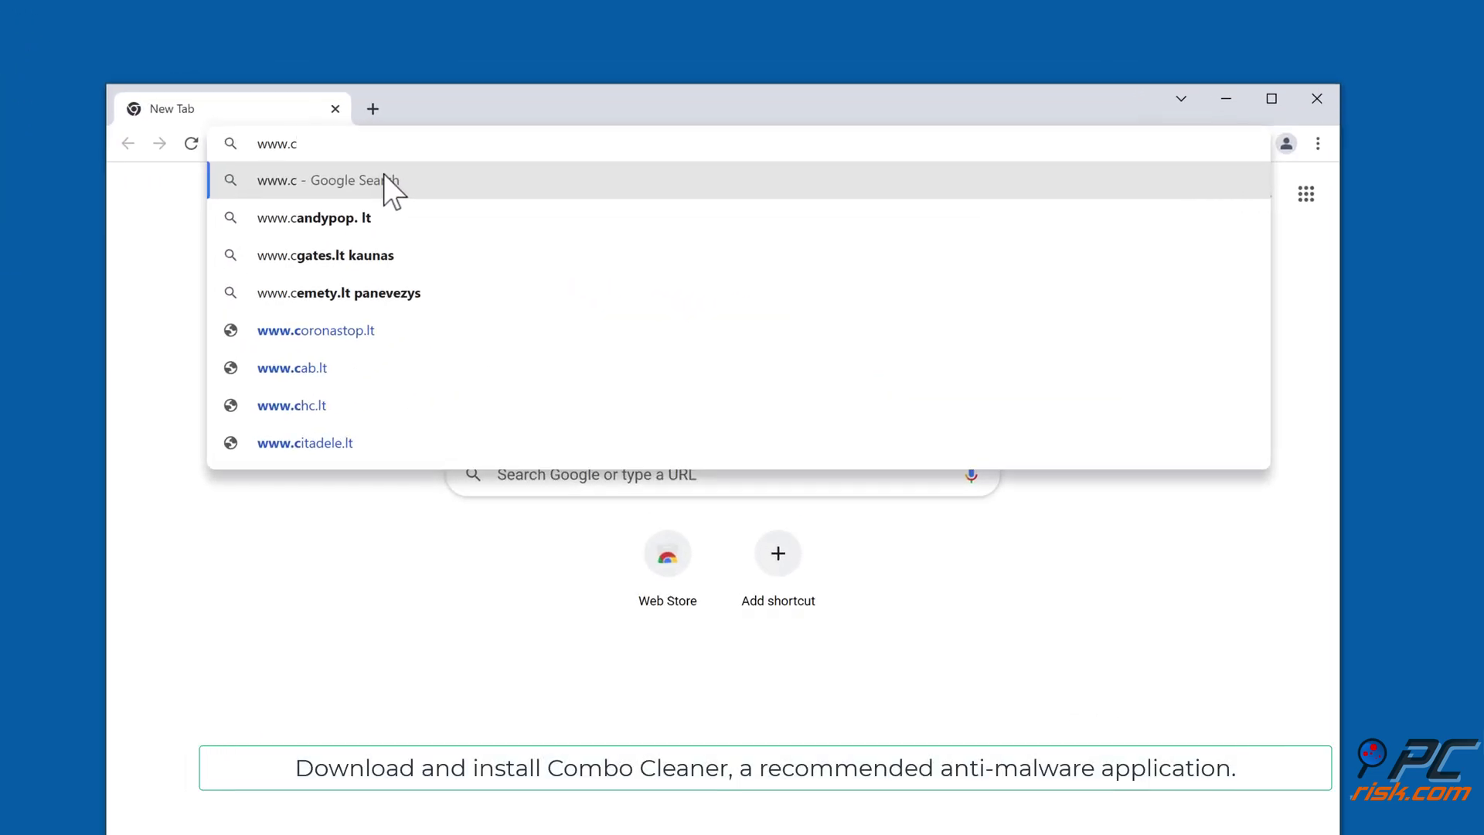
pyautogui.write('omboclea')
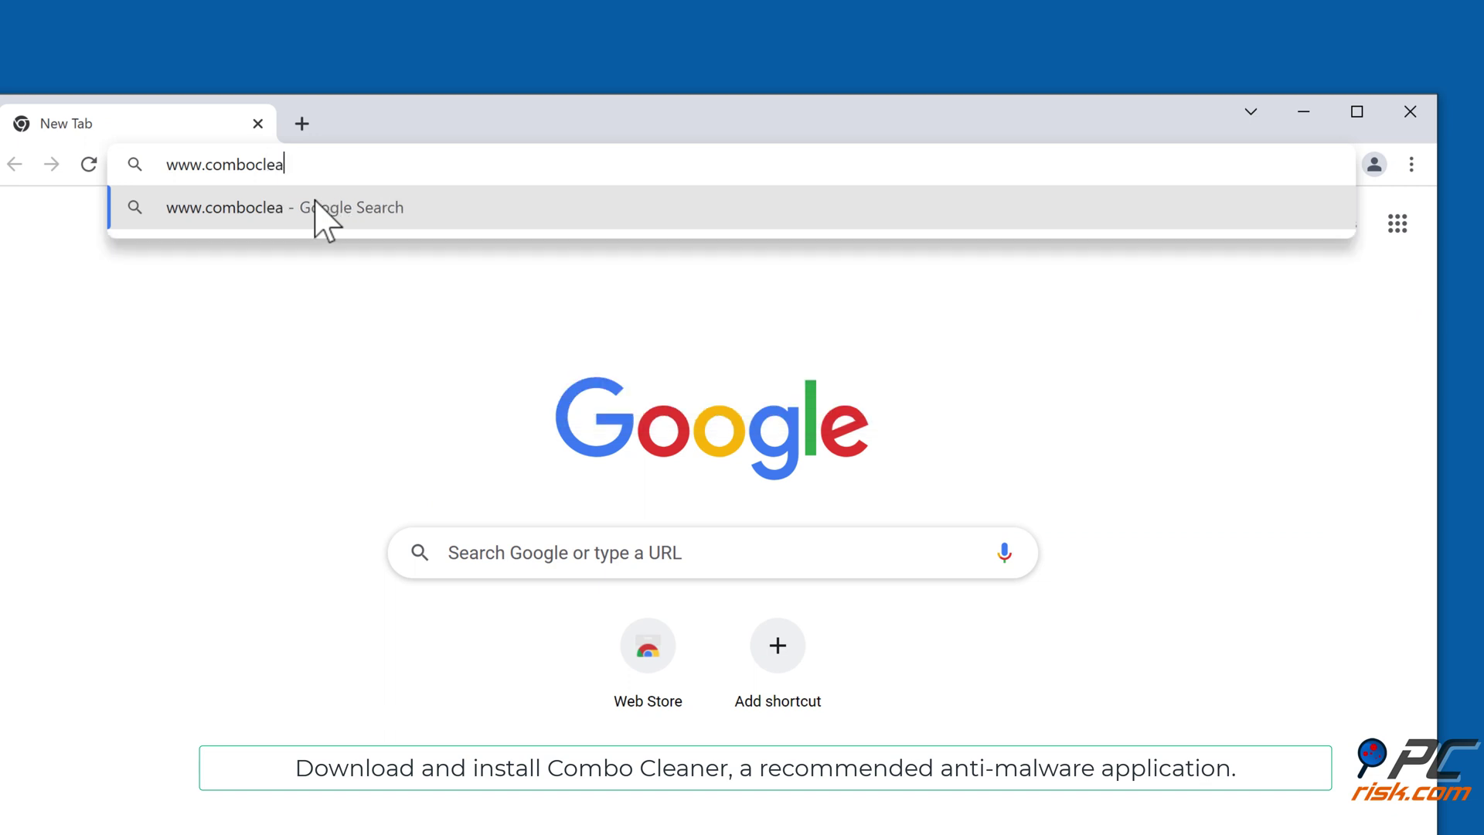
pyautogui.write('nom')
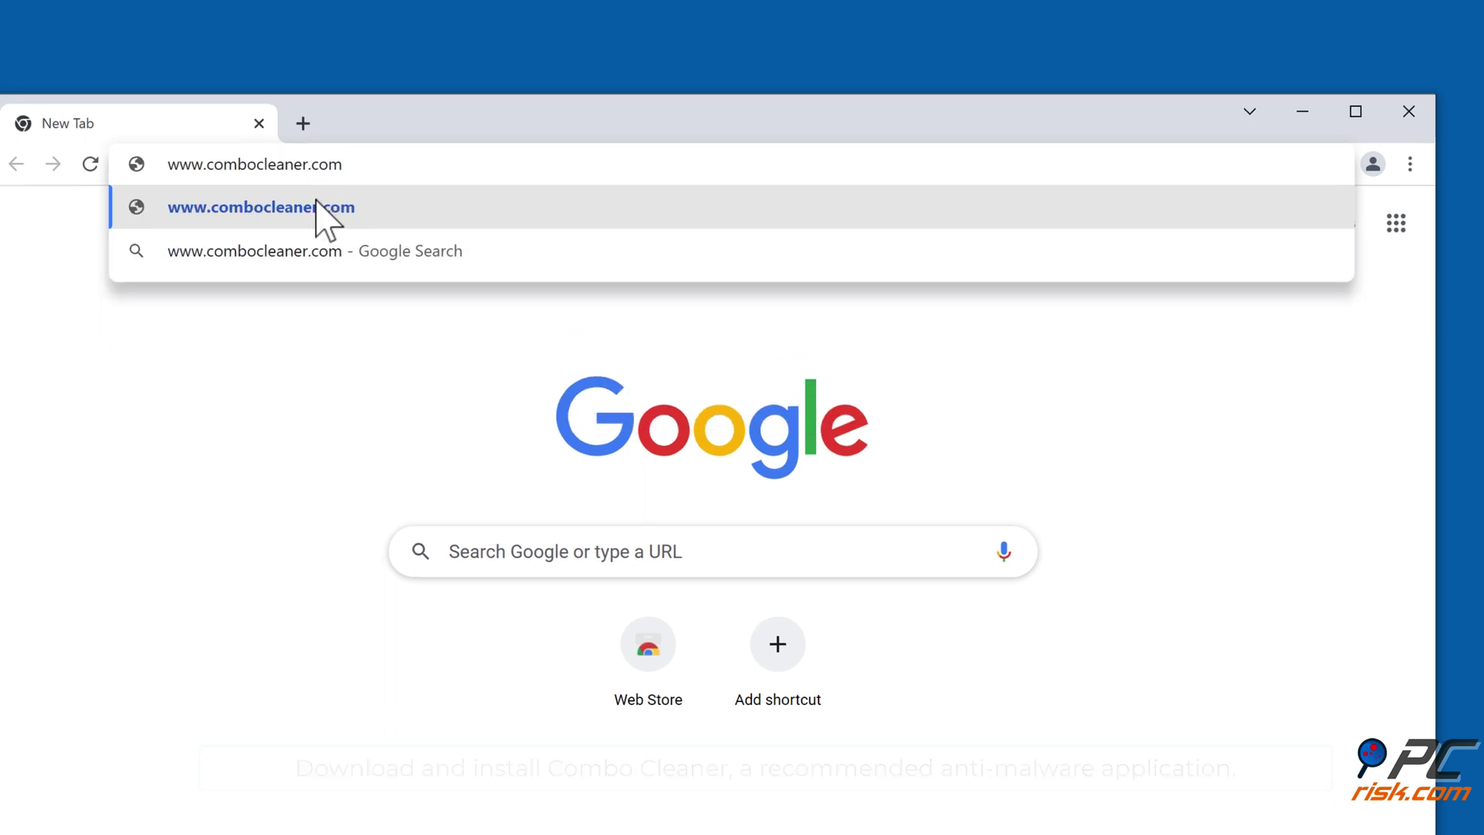
pyautogui.press('Return')
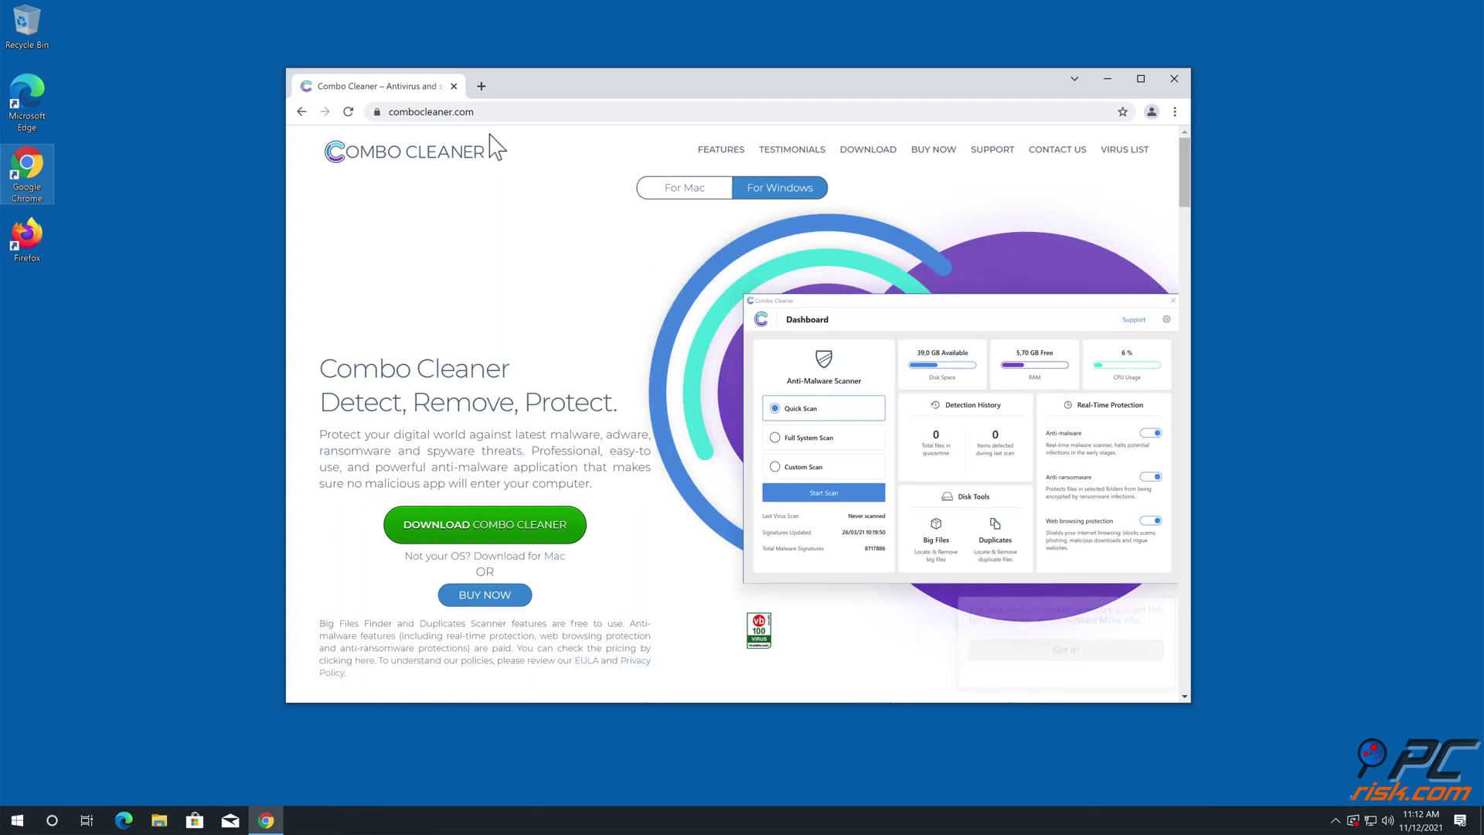
# - Download CCSetup.exe and install Combo Cleaner through its setup wizard
pyautogui.click(508, 522)
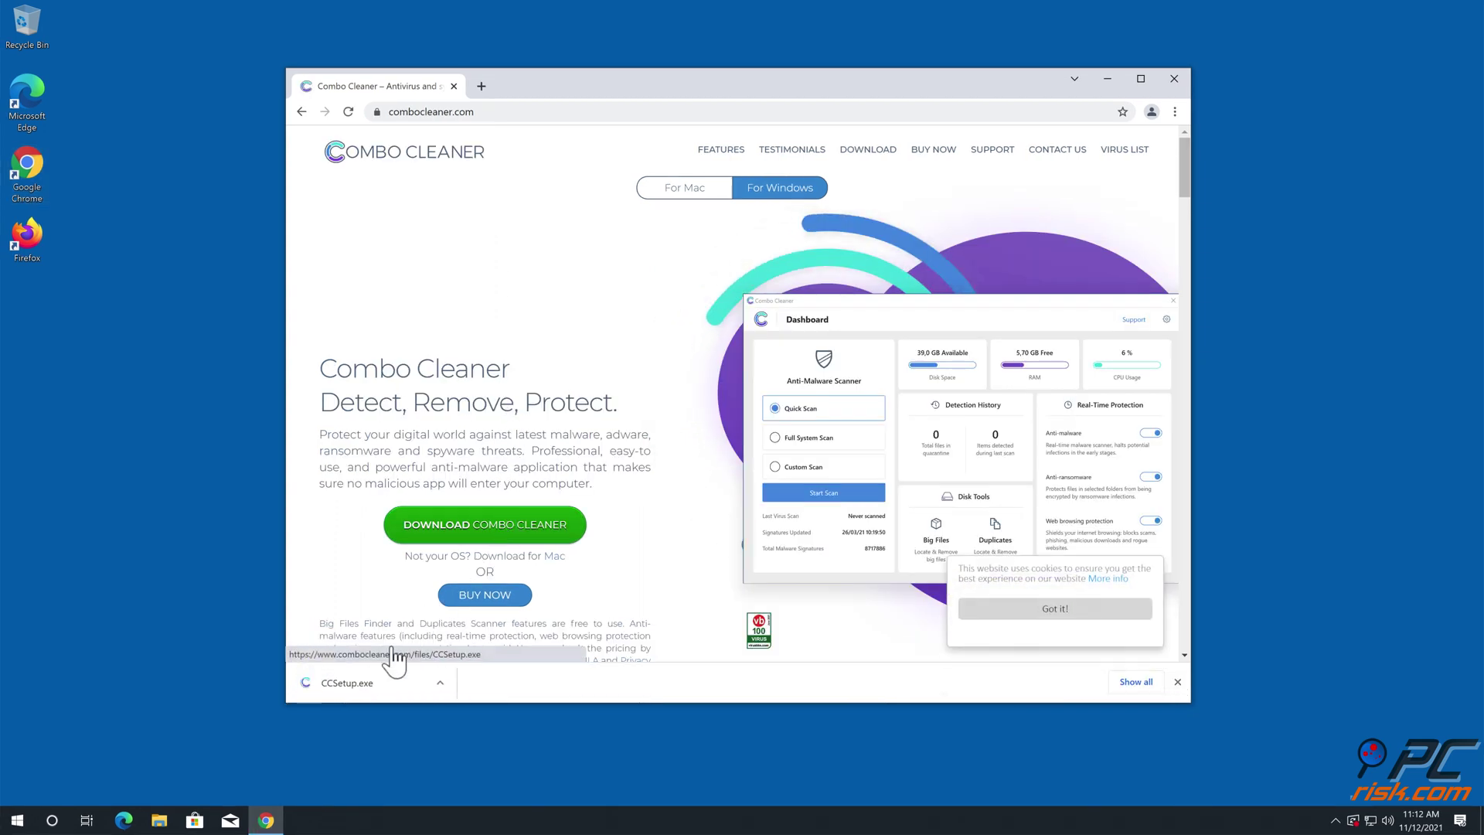
pyautogui.click(375, 682)
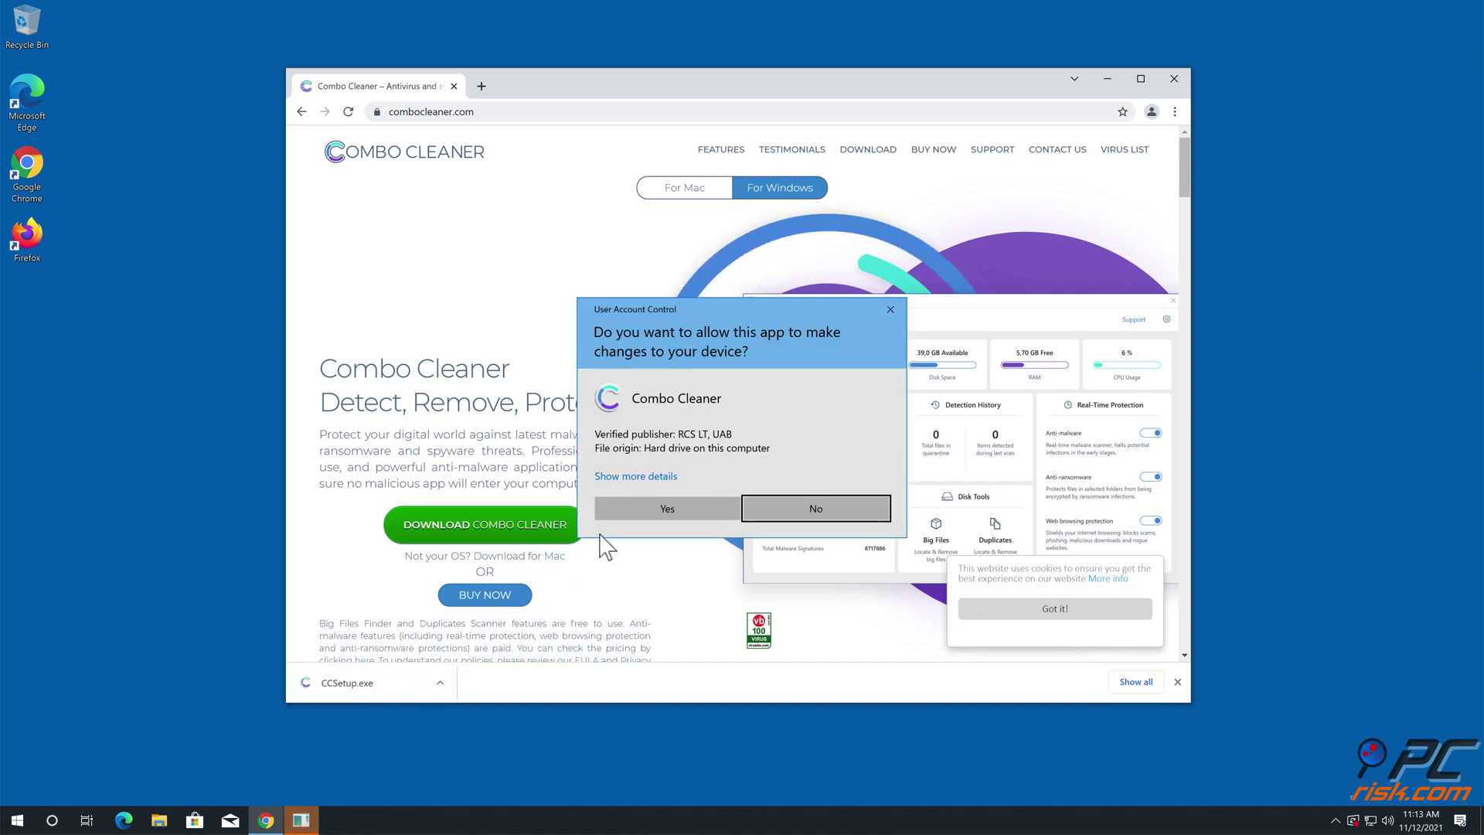
pyautogui.click(661, 511)
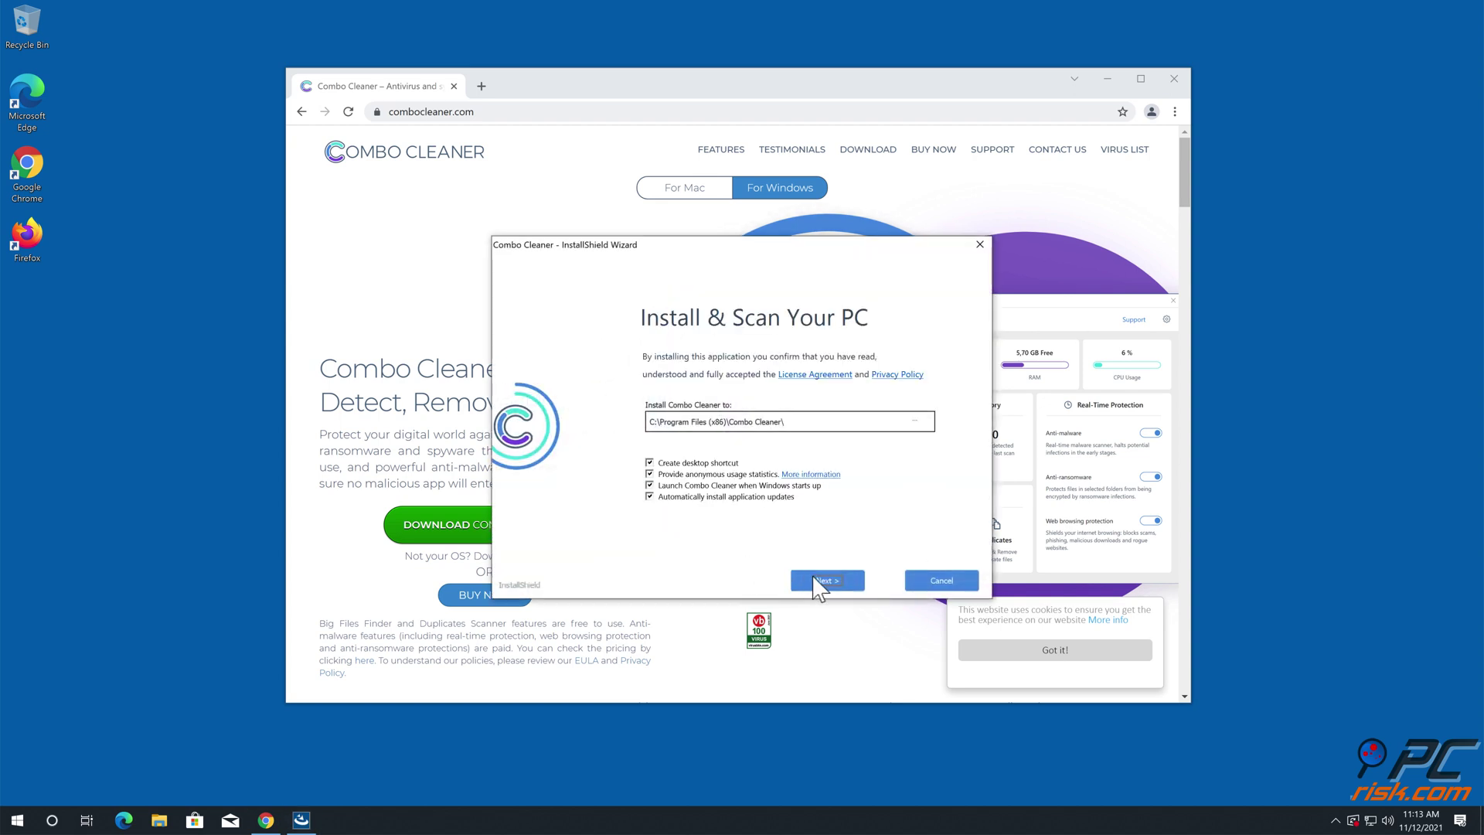
pyautogui.click(814, 577)
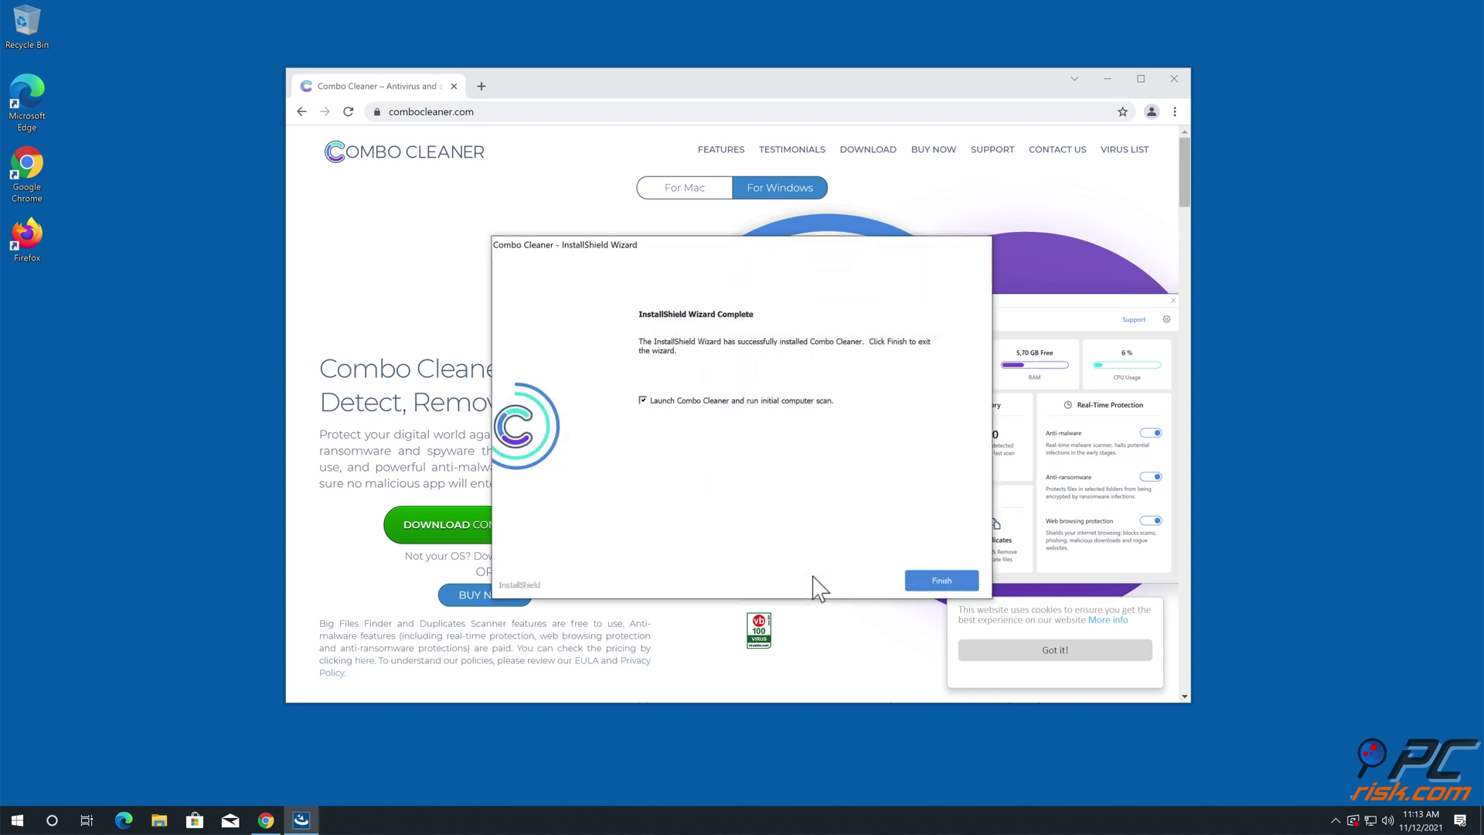
pyautogui.click(940, 579)
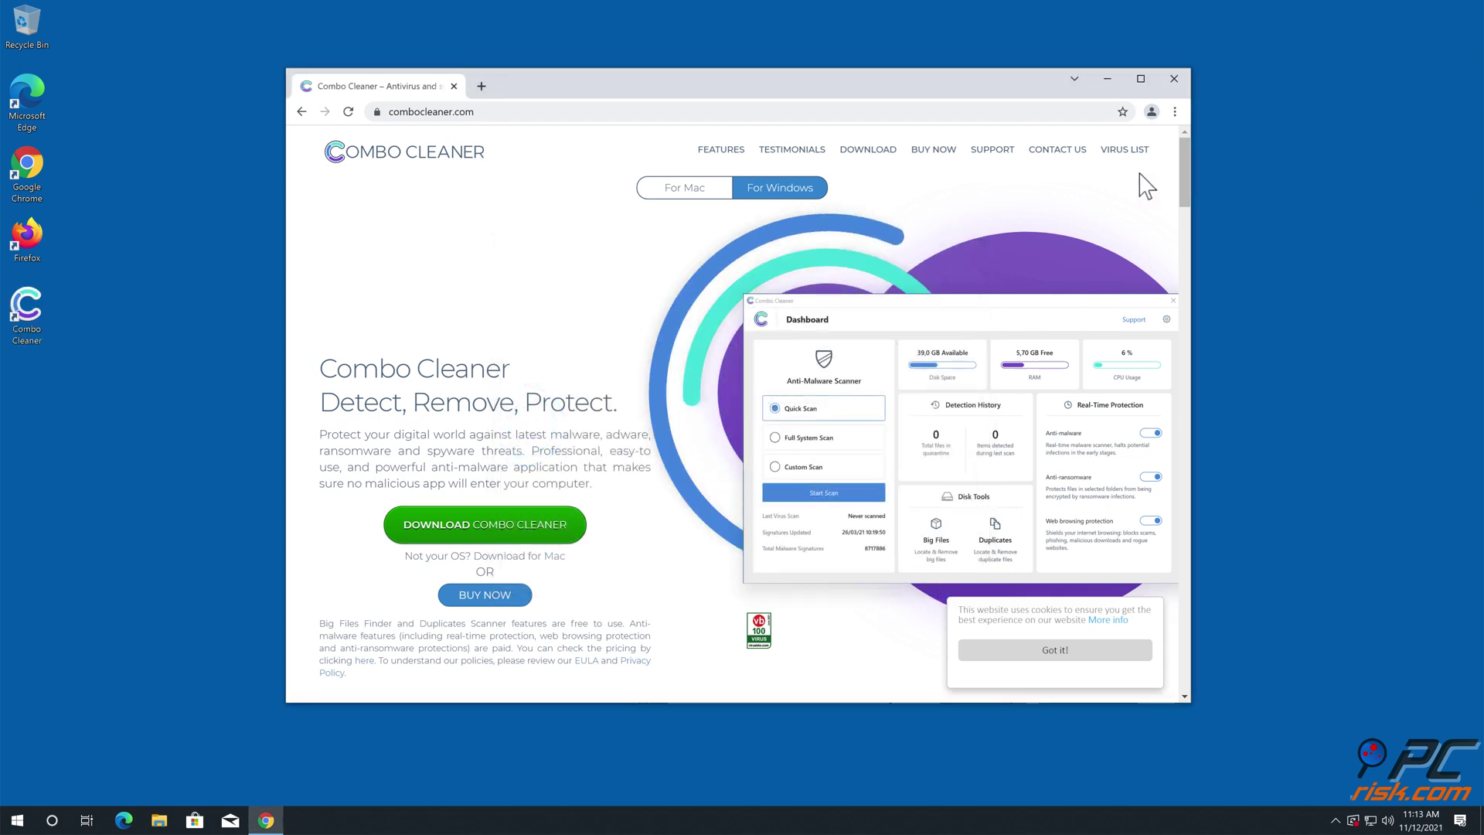
# - Close Chrome, quarantine the 18video-on.com Ads threat, and dismiss the scan summary
pyautogui.click(1171, 79)
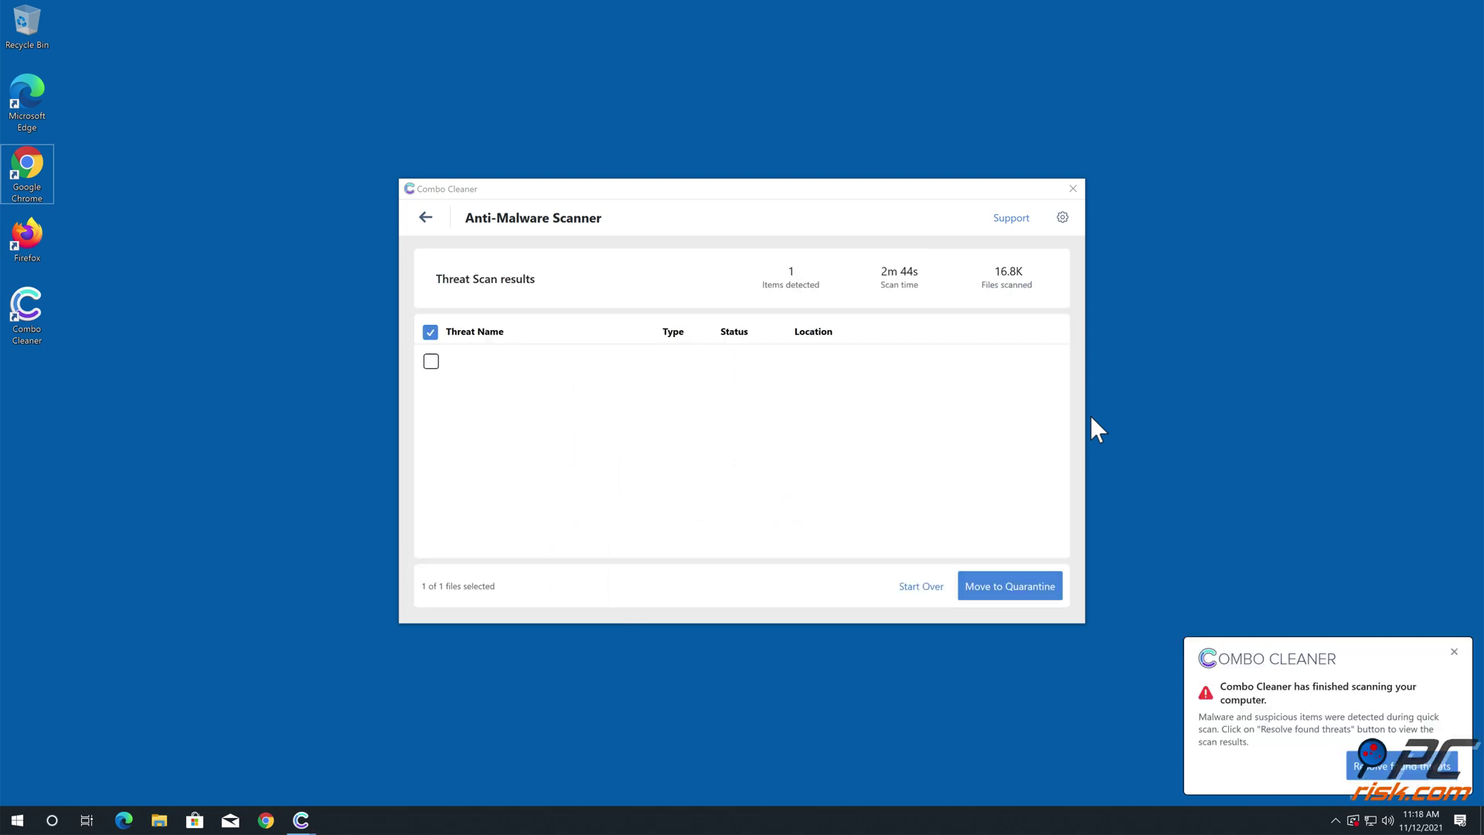
pyautogui.click(1009, 586)
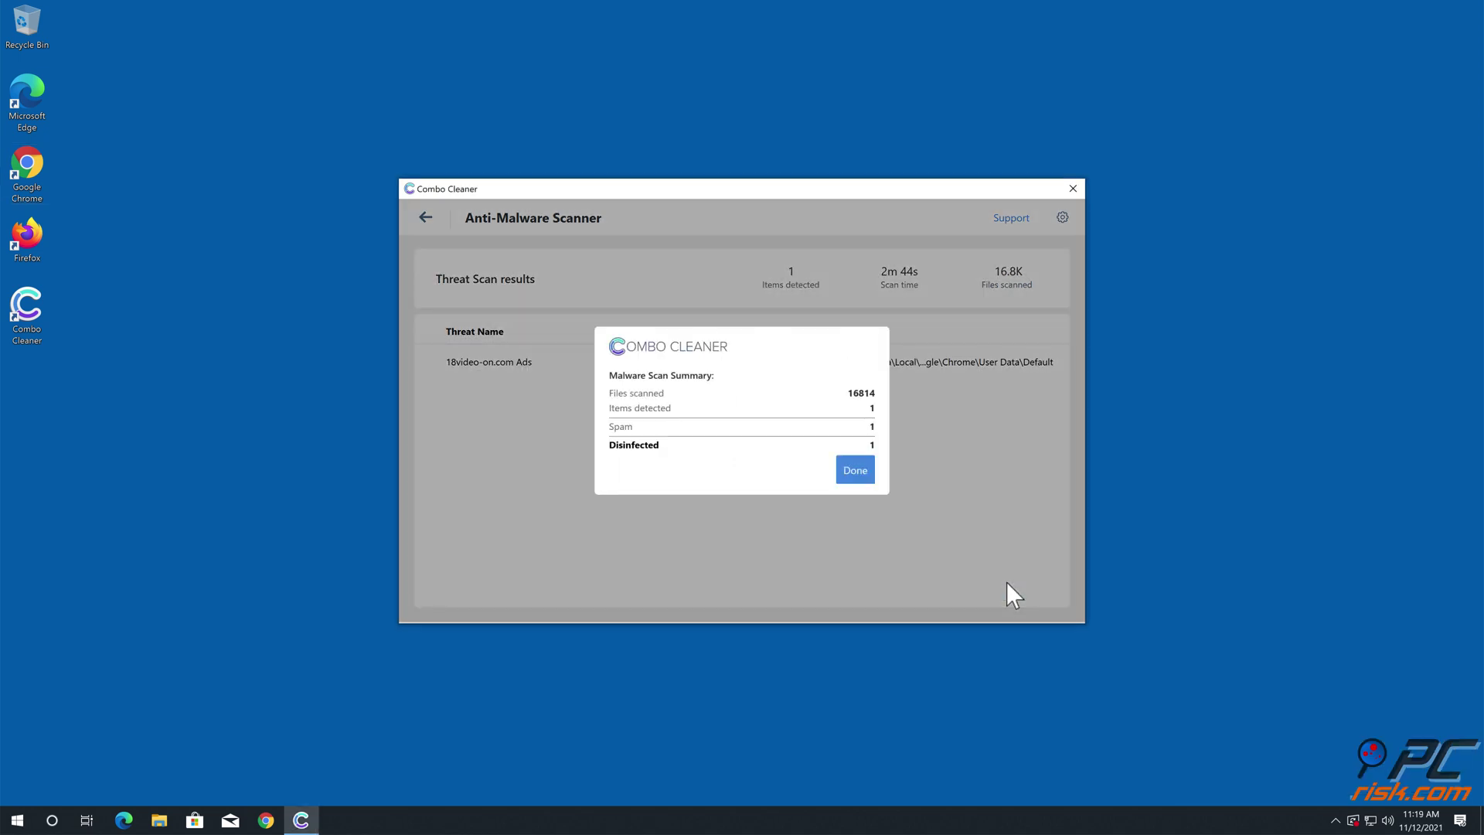
pyautogui.click(870, 479)
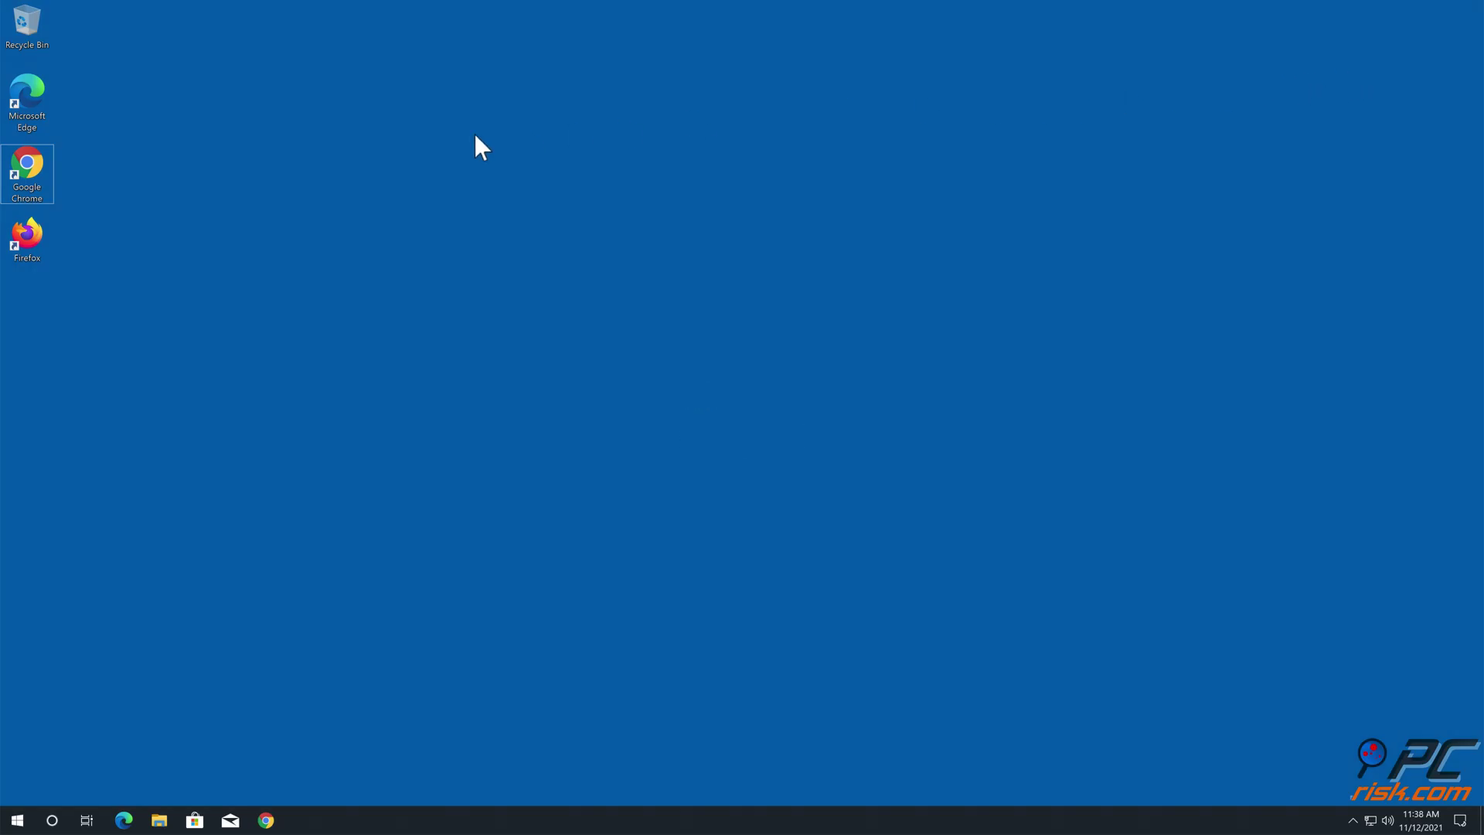
# - Go to Chrome's Settings > Privacy and security > Site Settings, scrolled to Notifications
pyautogui.doubleClick(43, 174)
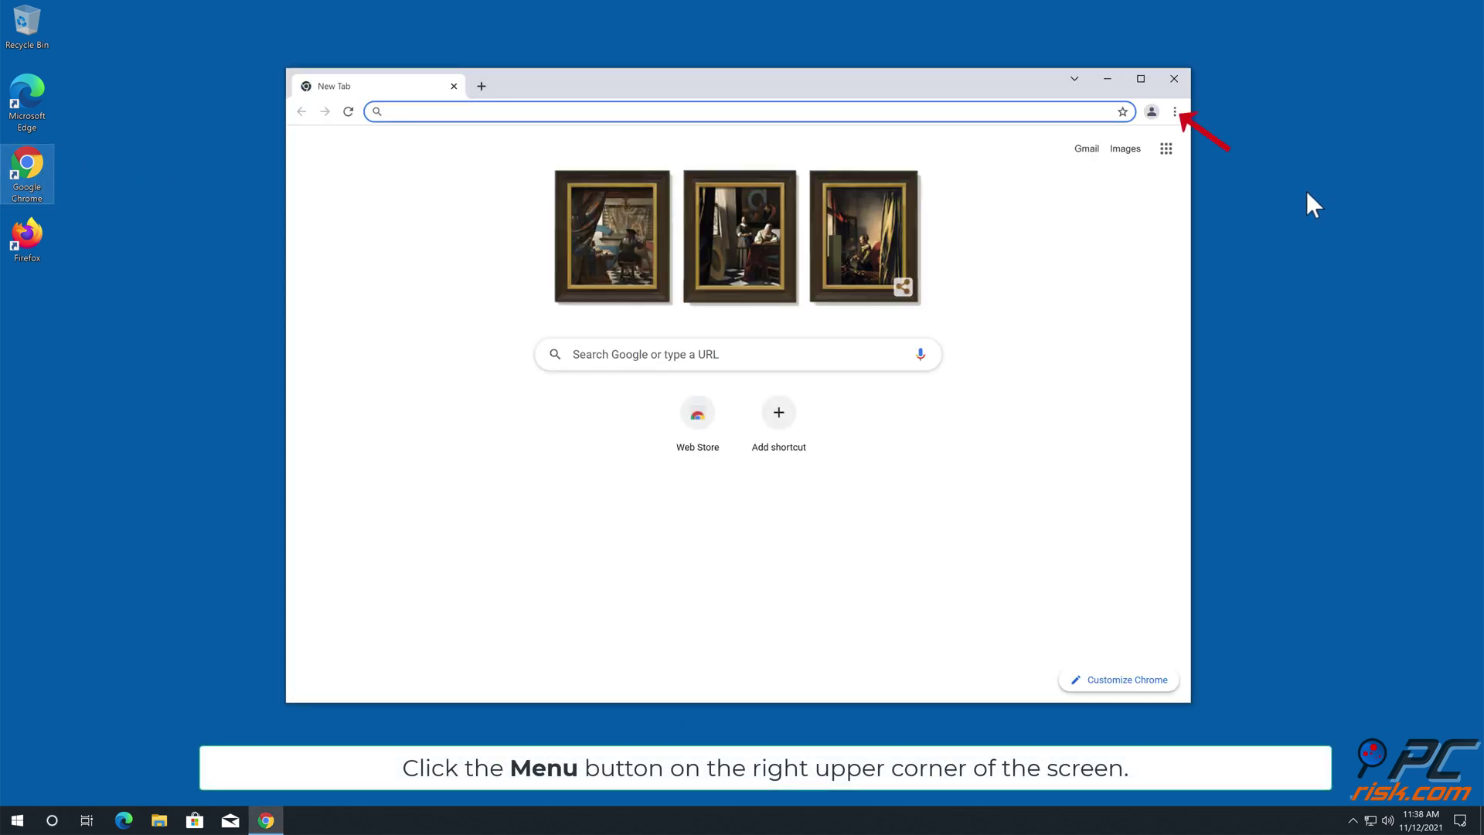
pyautogui.click(1175, 112)
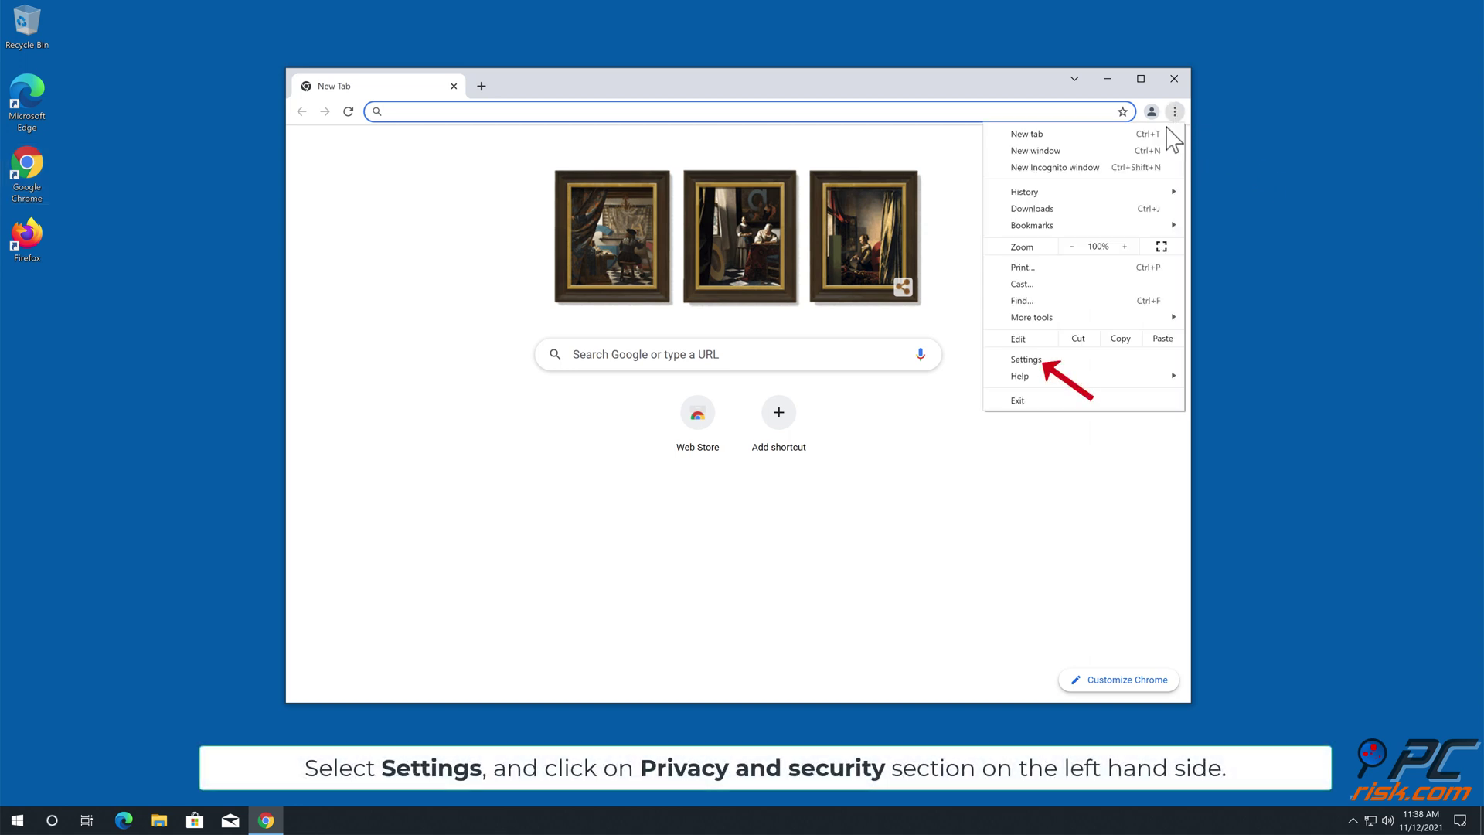
pyautogui.click(1074, 360)
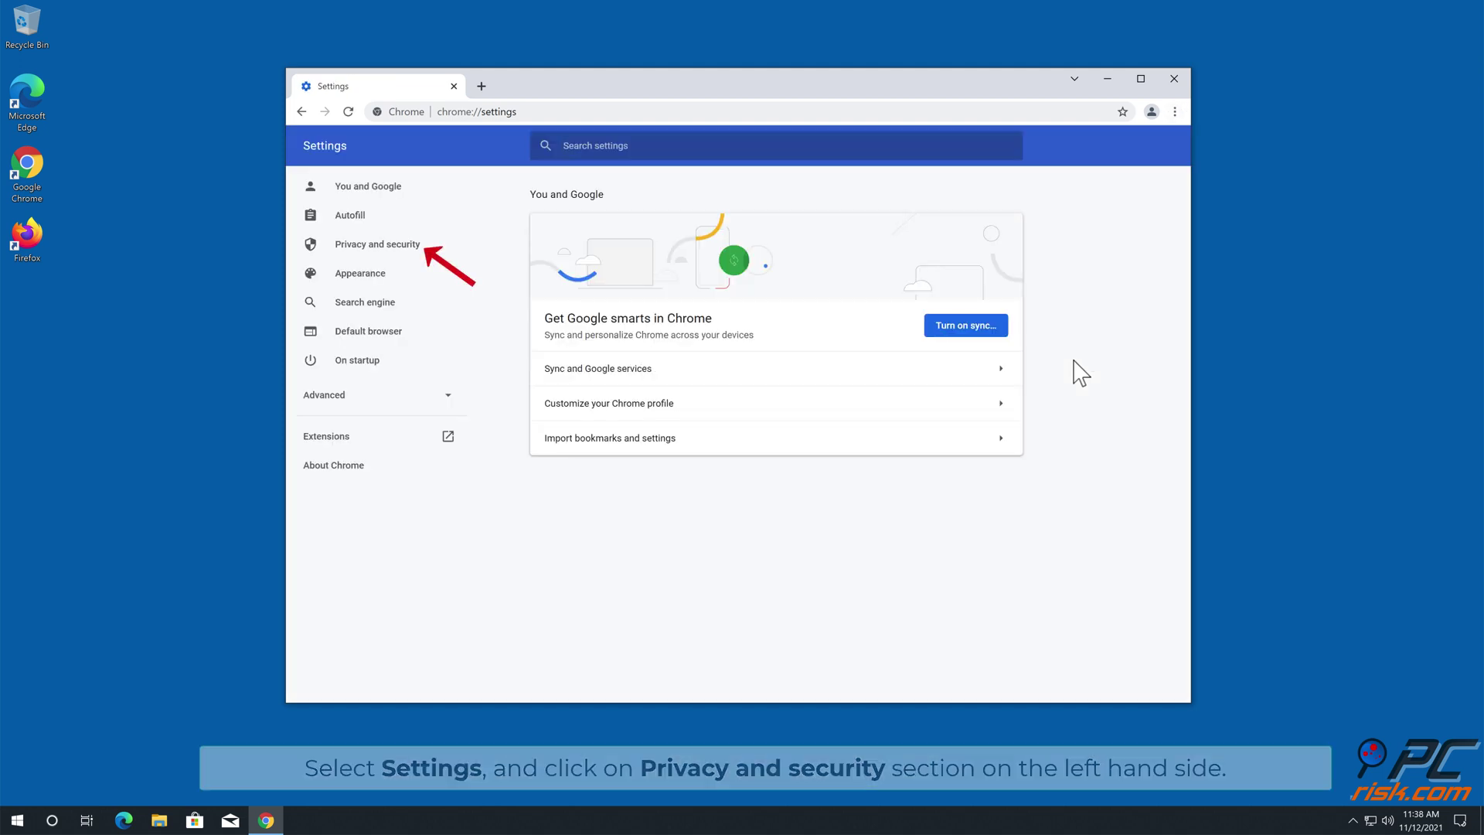
pyautogui.click(379, 247)
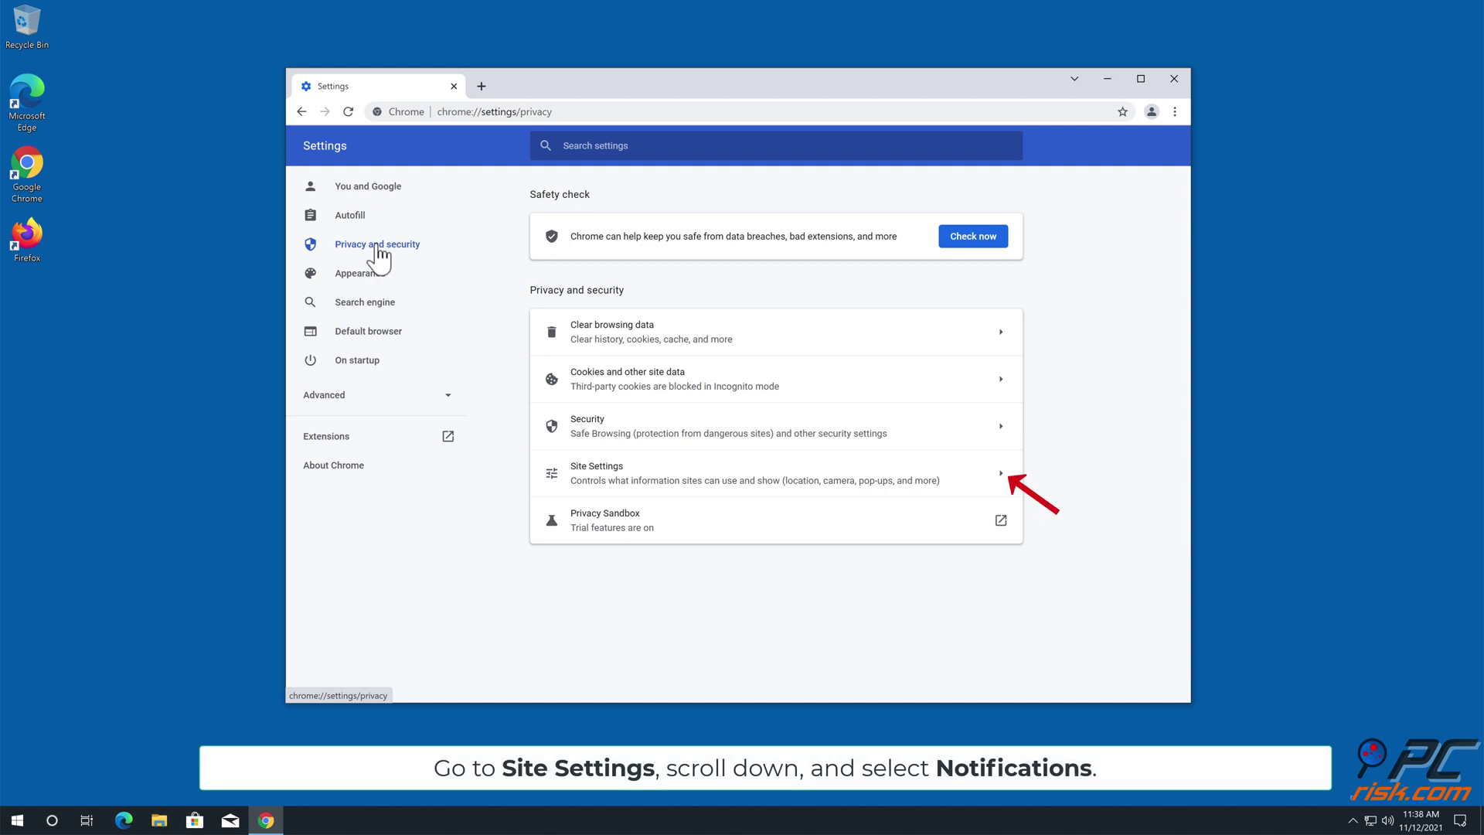
pyautogui.click(1000, 484)
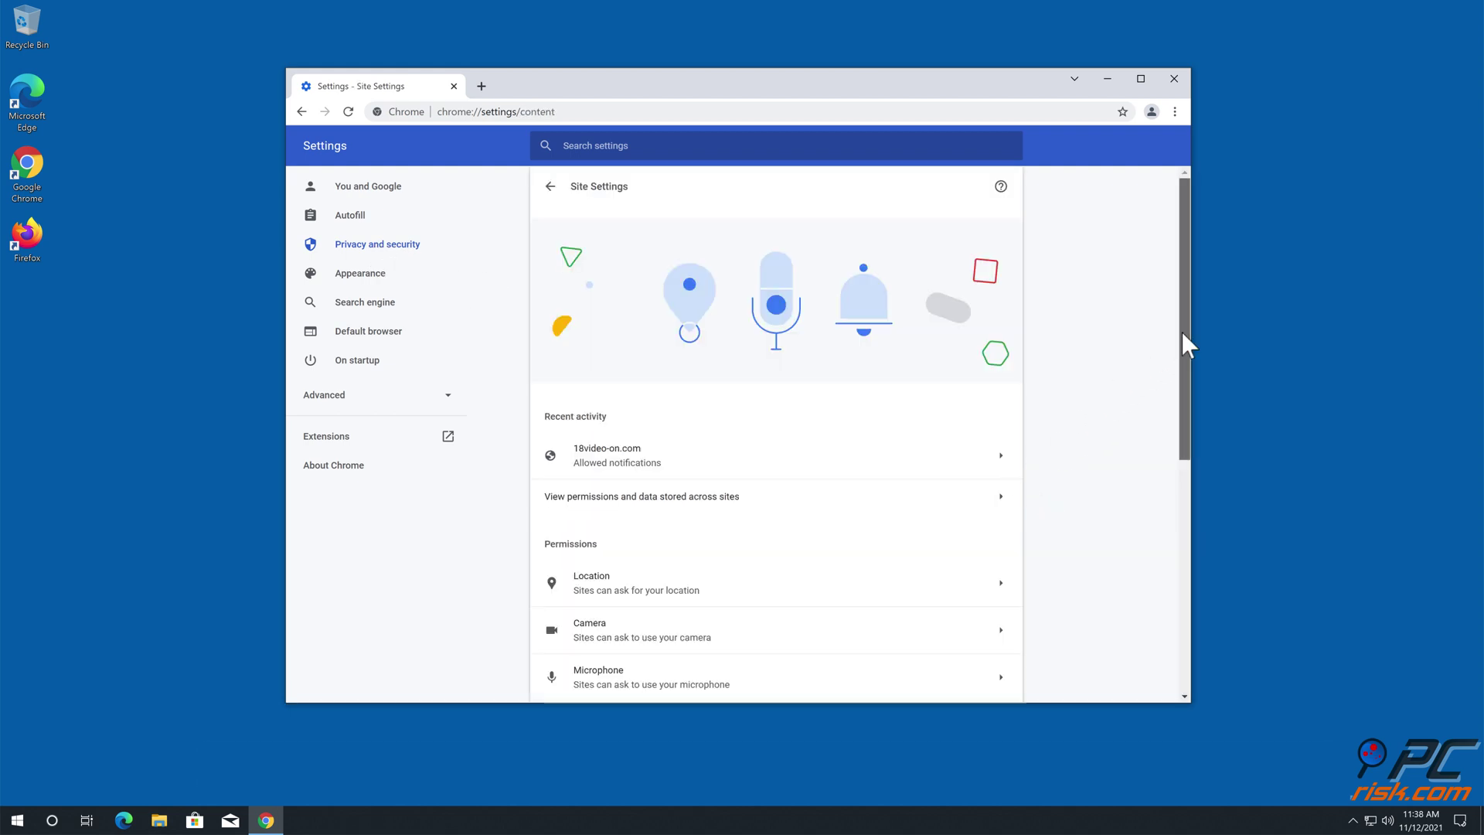
pyautogui.moveTo(1181, 331); pyautogui.dragTo(1180, 520)
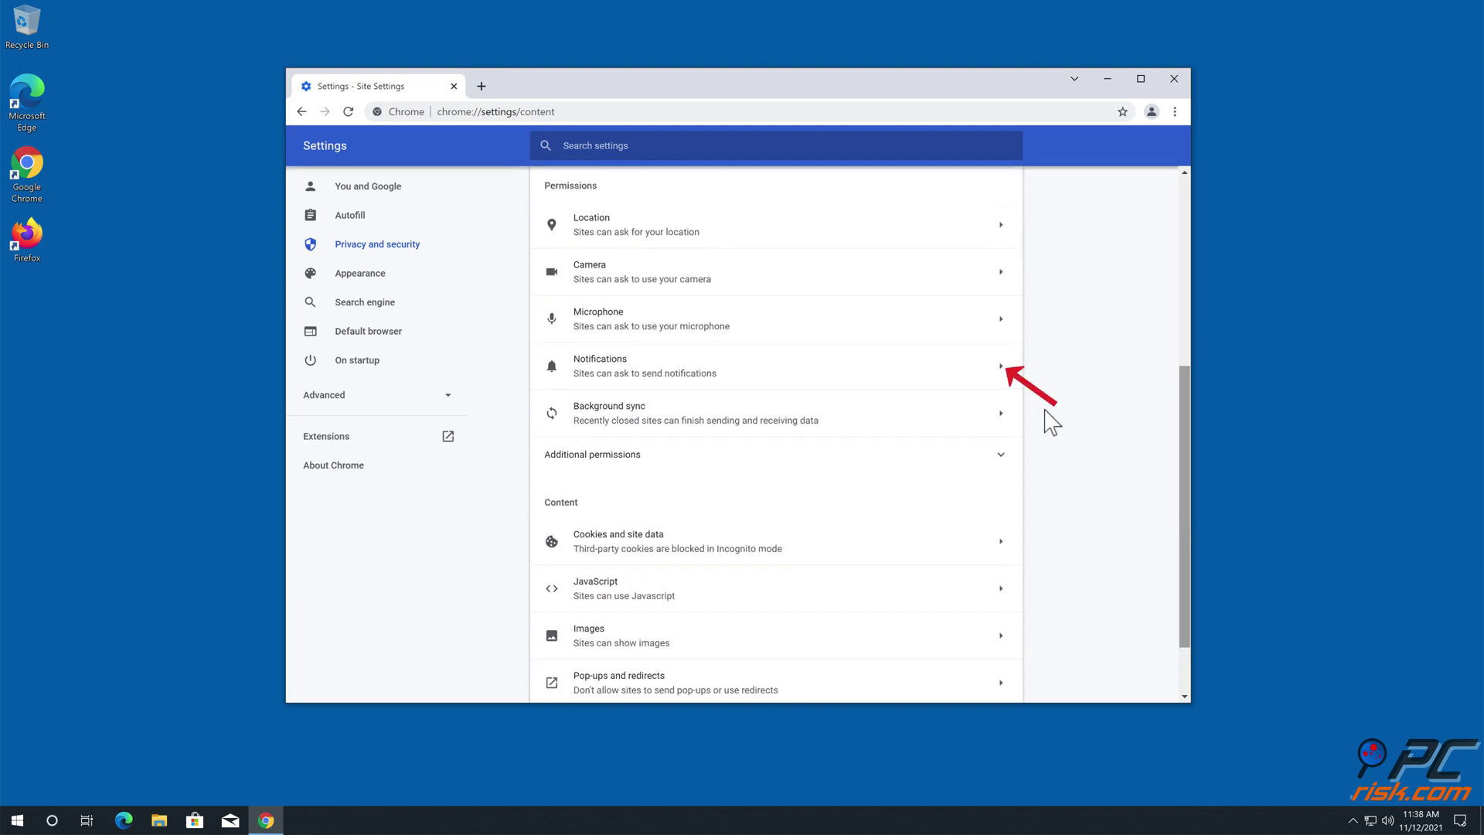
pyautogui.click(1001, 371)
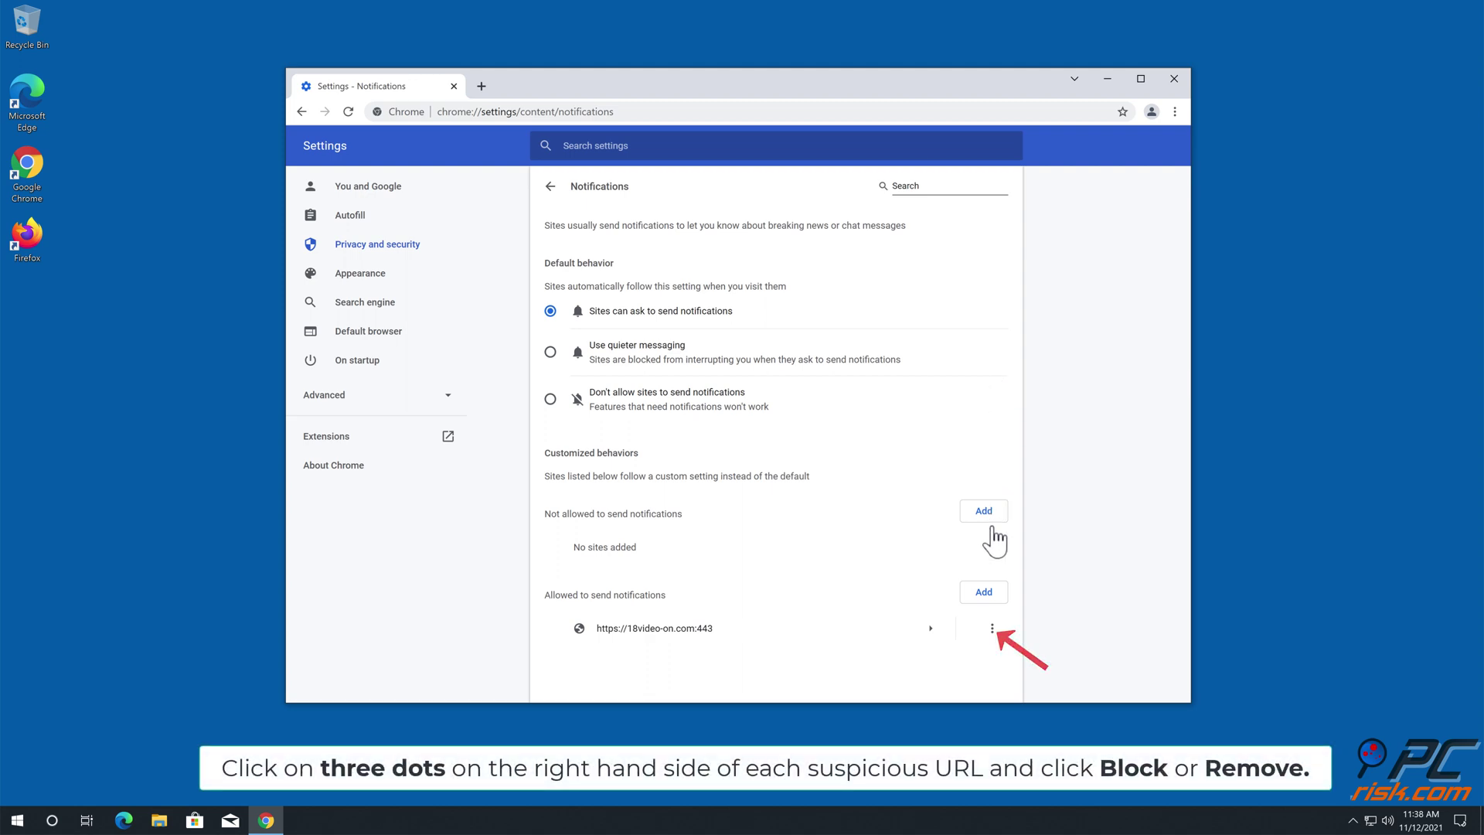
pyautogui.click(992, 629)
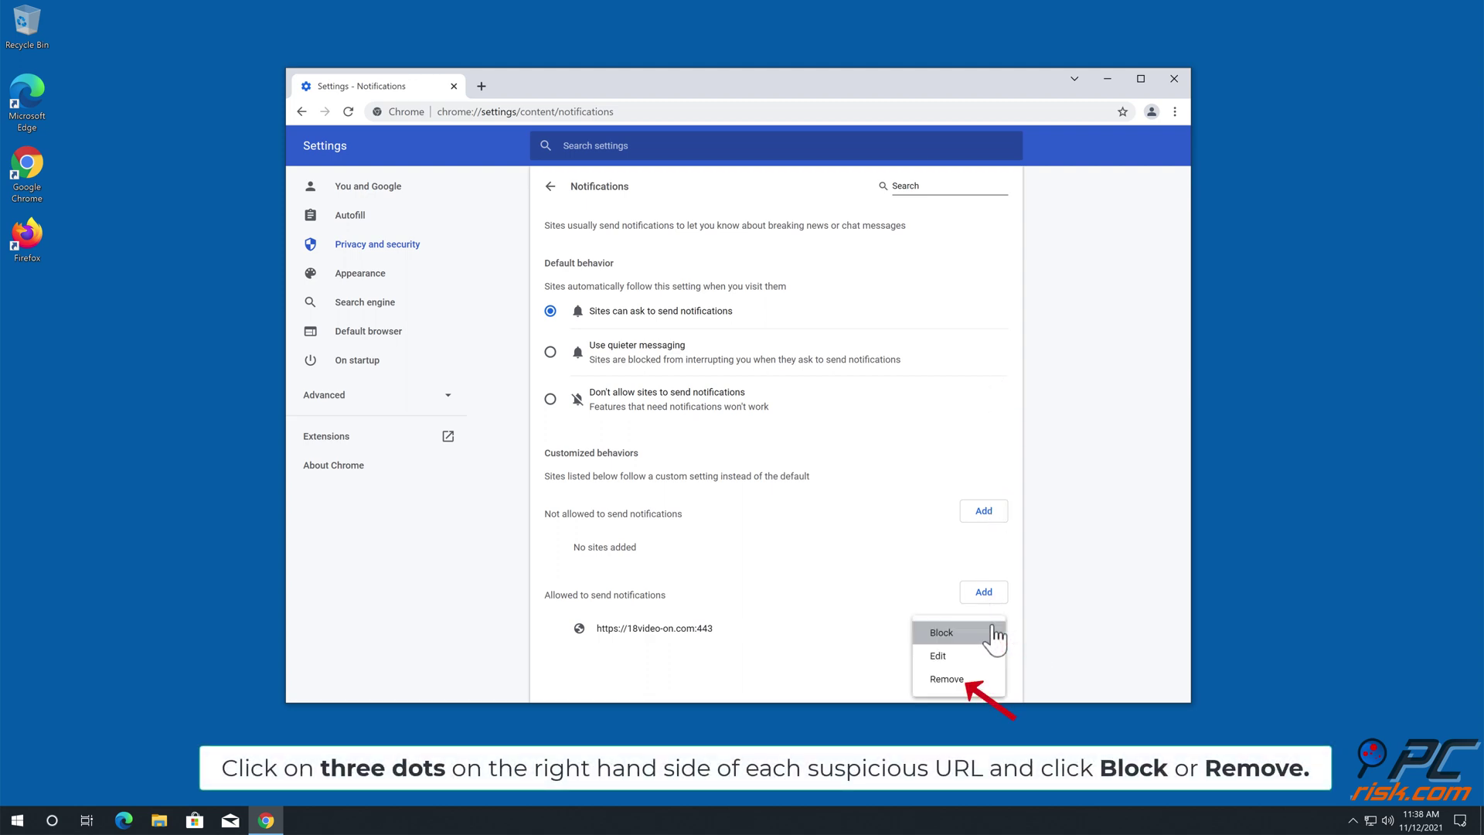
pyautogui.click(968, 681)
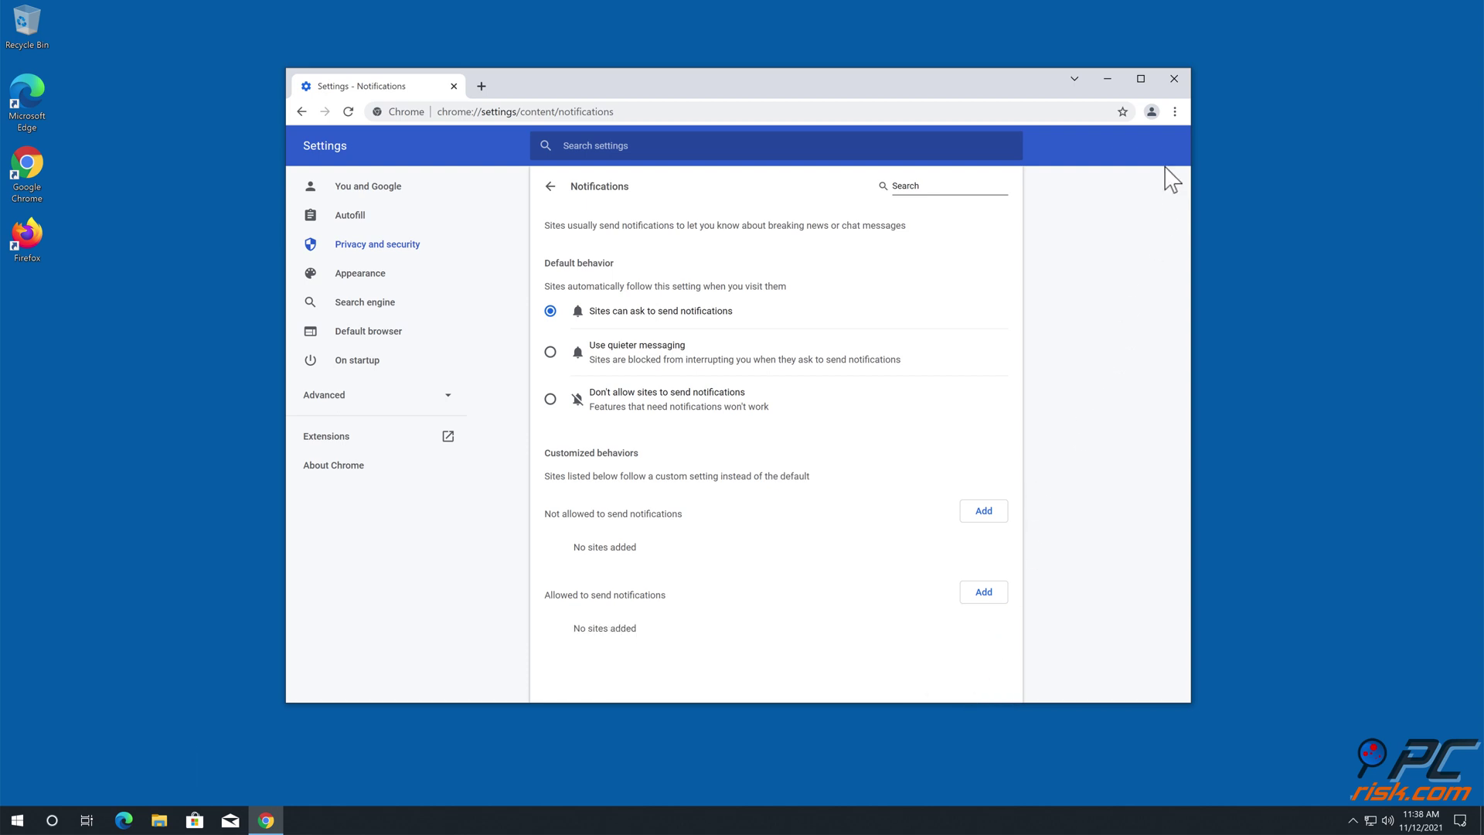
pyautogui.click(1175, 85)
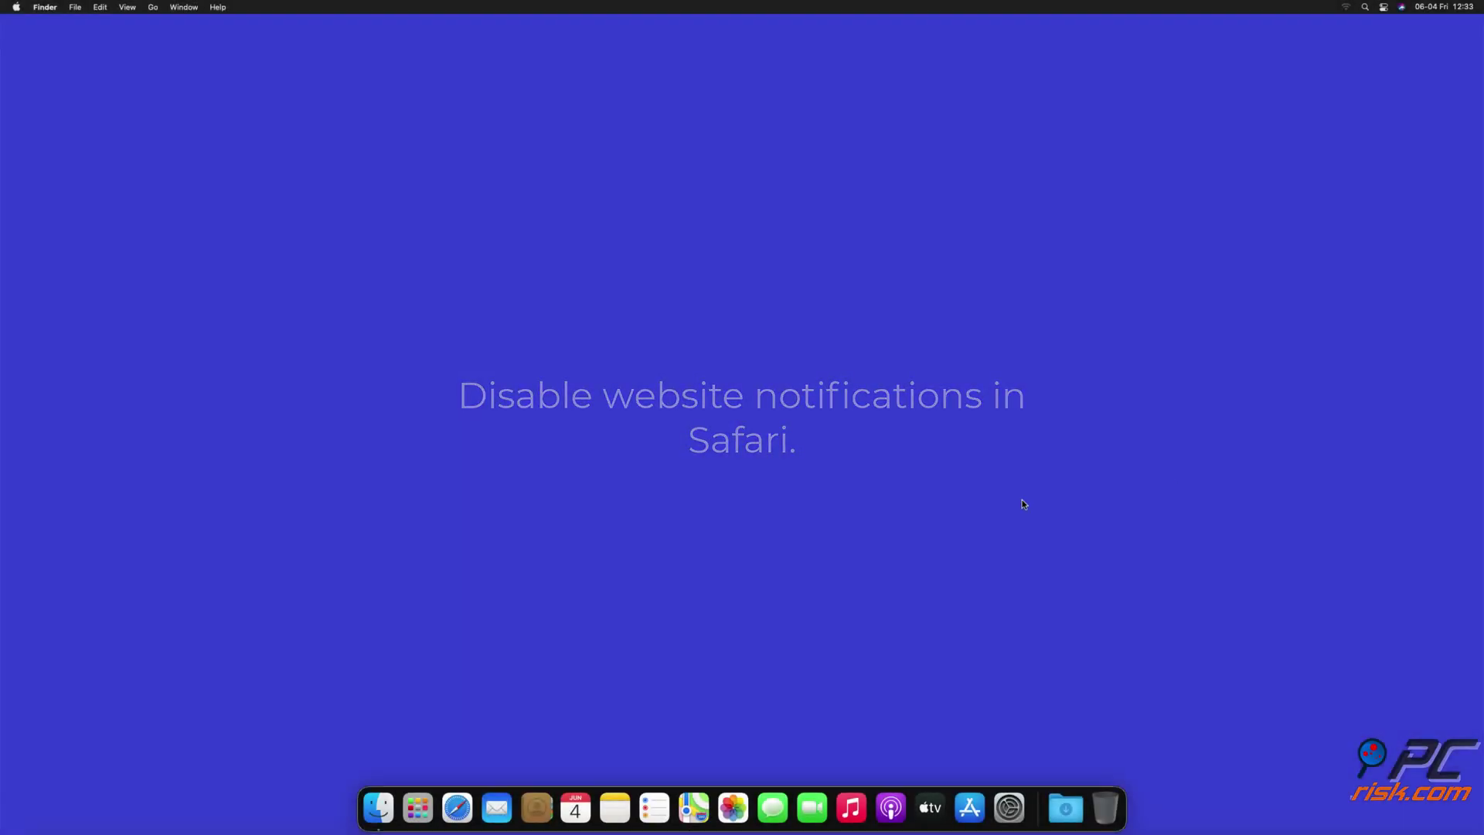
# - Launch Safari and open Preferences at the Websites > Notifications list
pyautogui.click(449, 811)
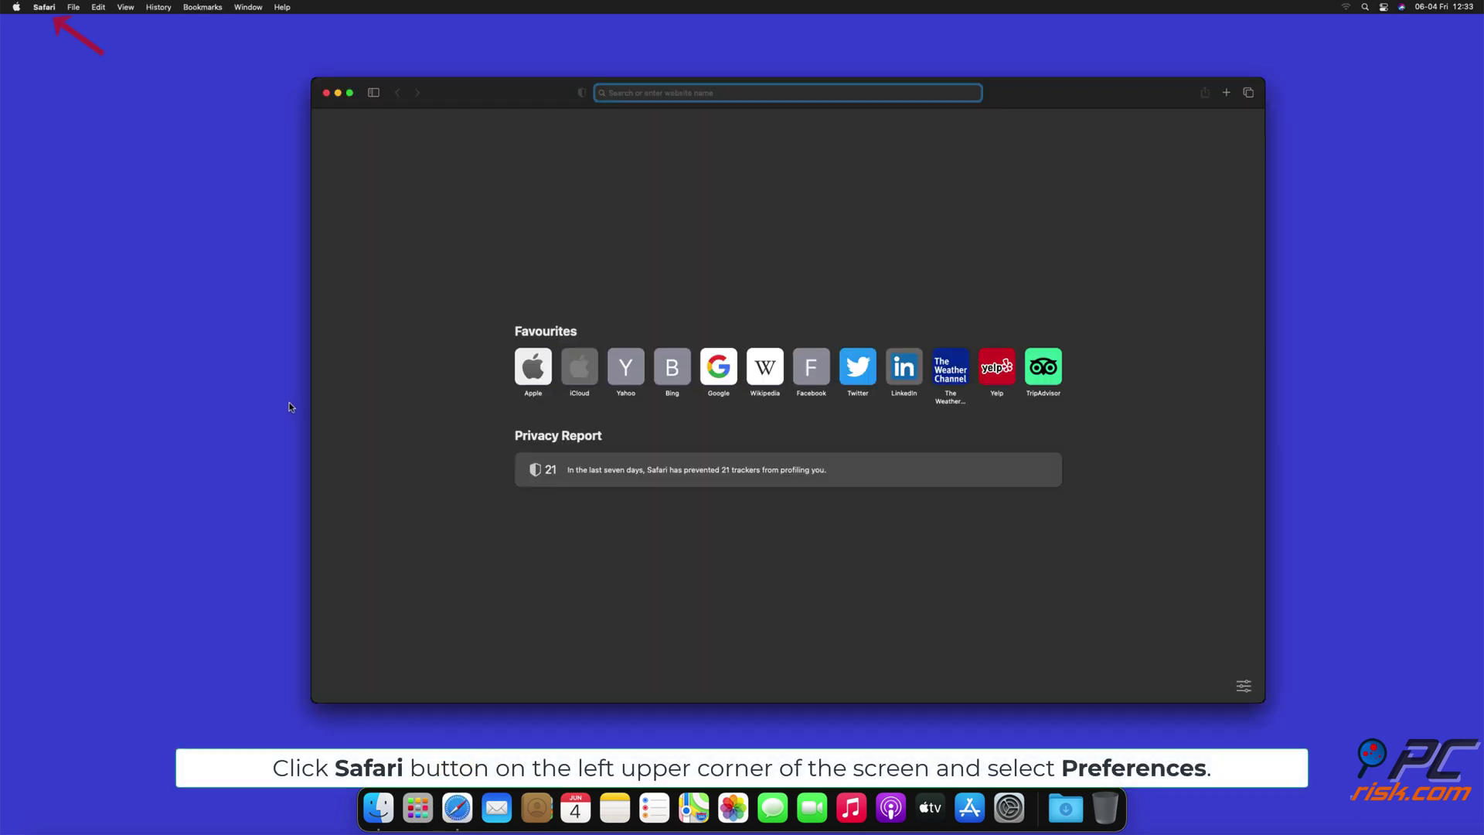
pyautogui.click(46, 10)
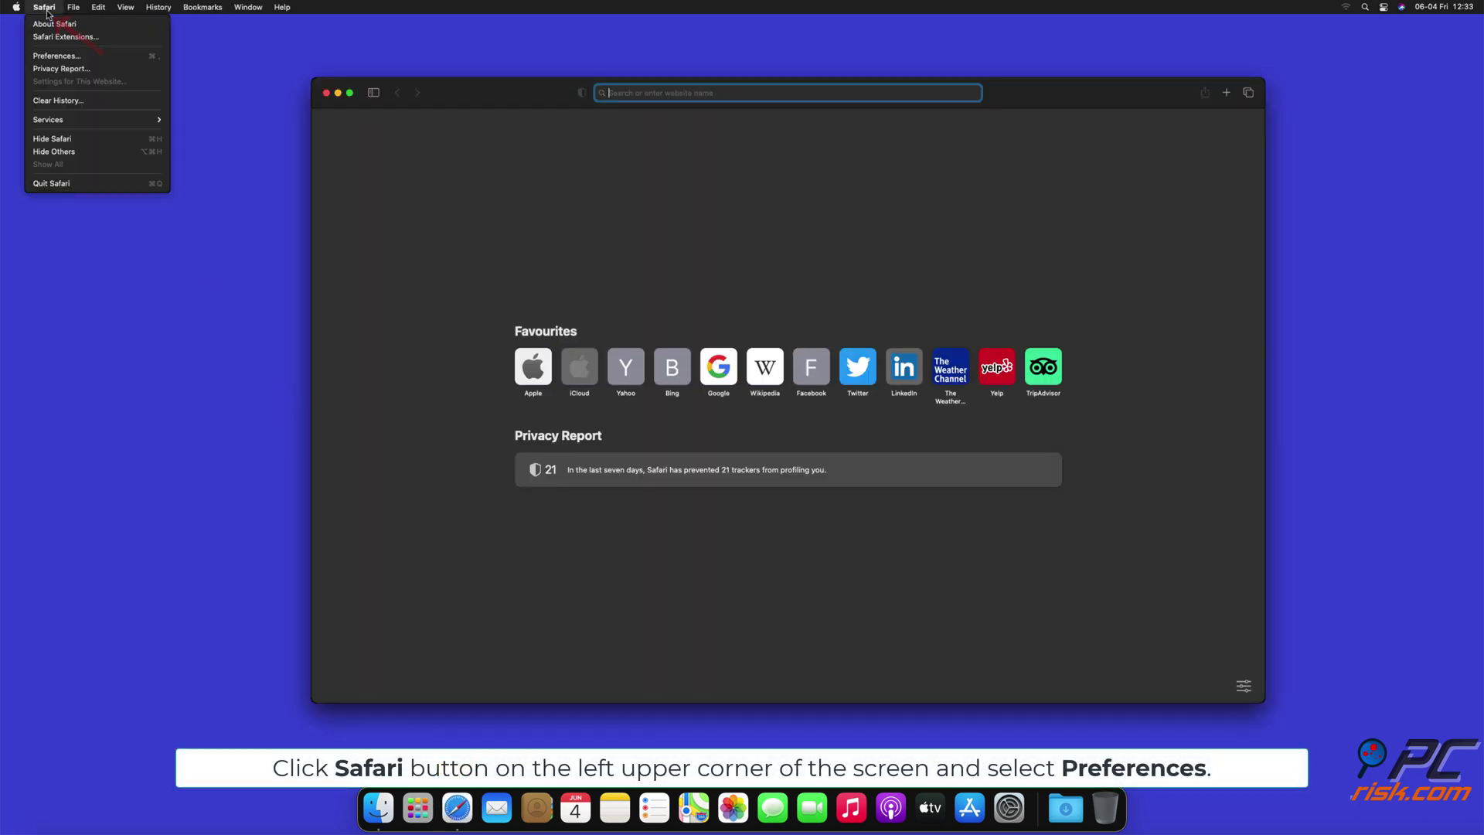
pyautogui.click(54, 57)
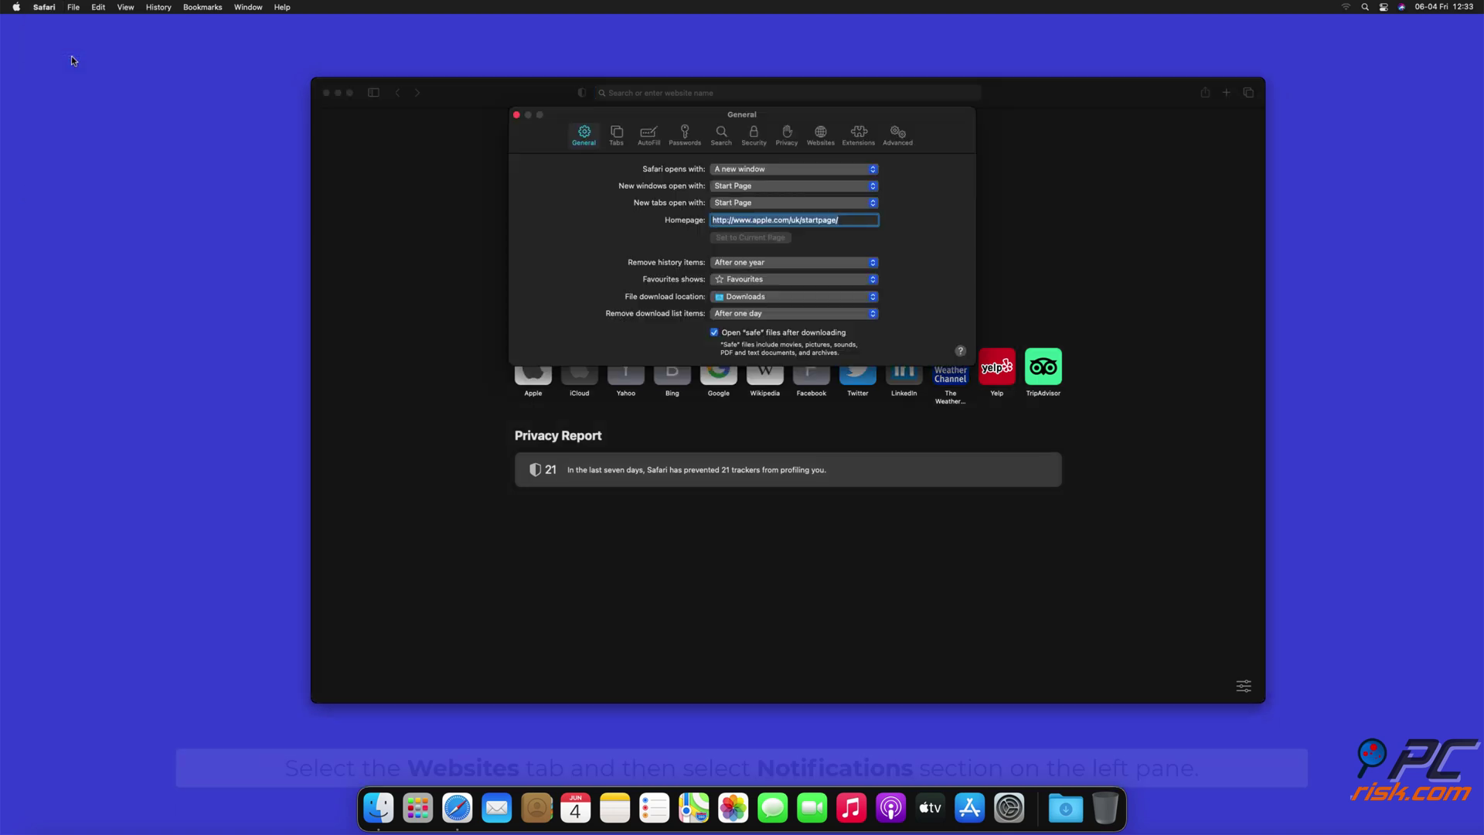
pyautogui.click(818, 138)
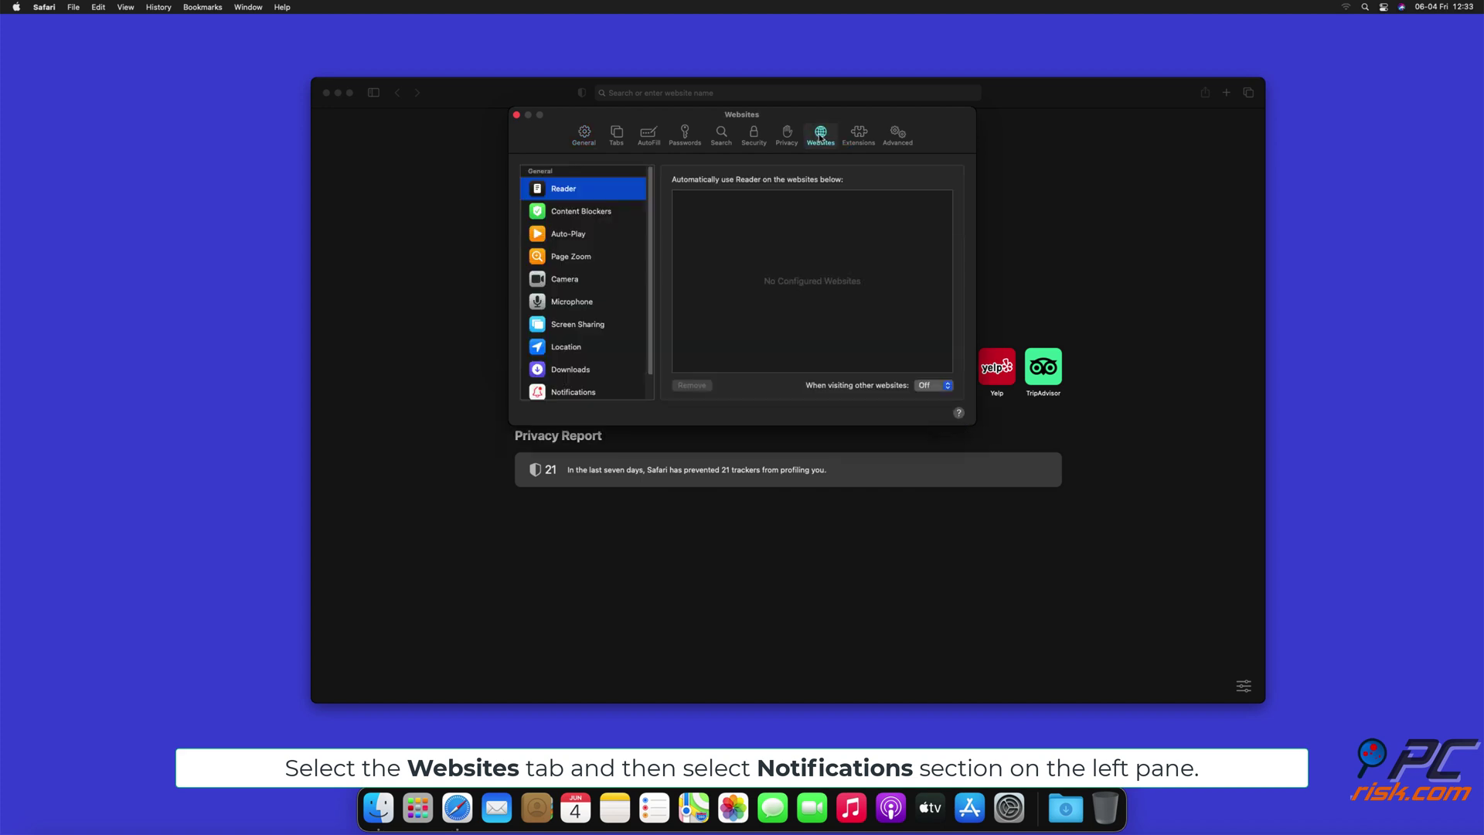
pyautogui.moveTo(652, 192); pyautogui.dragTo(651, 239)
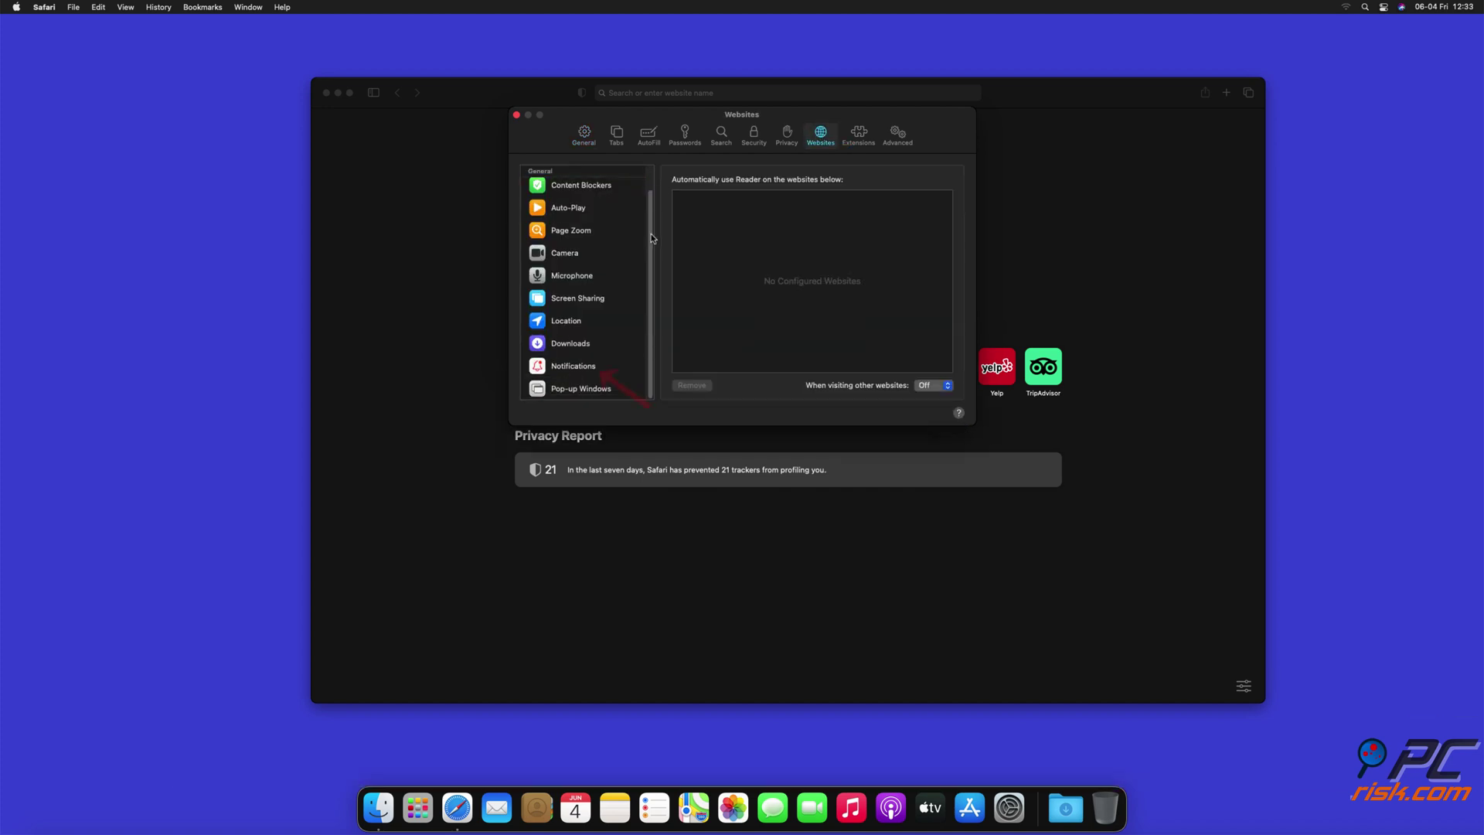
pyautogui.click(575, 368)
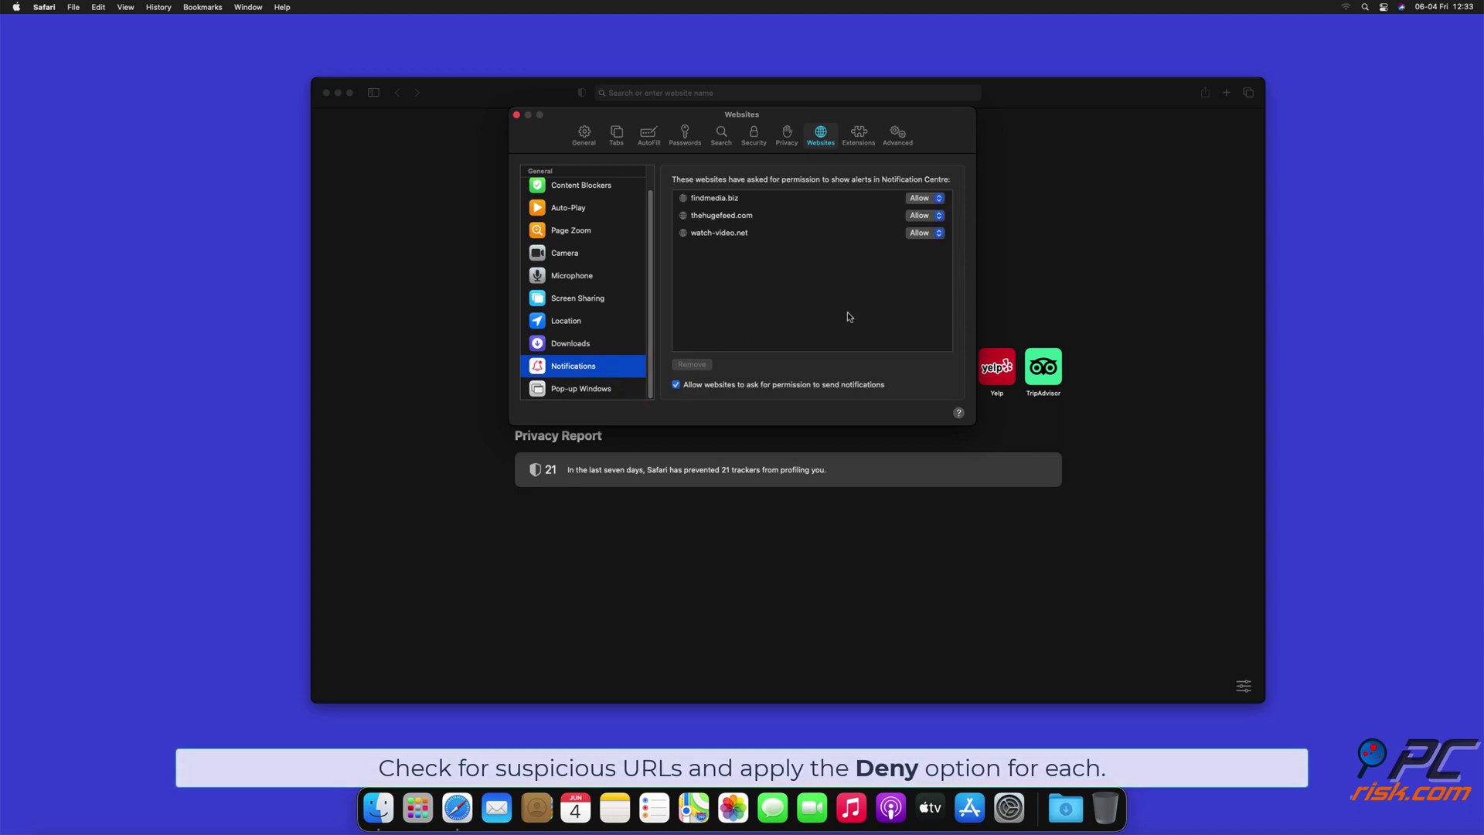
# - Set findmedia.biz, thehugefeed.com and watch-video.net to Deny, then close Preferences and Safari
pyautogui.click(940, 204)
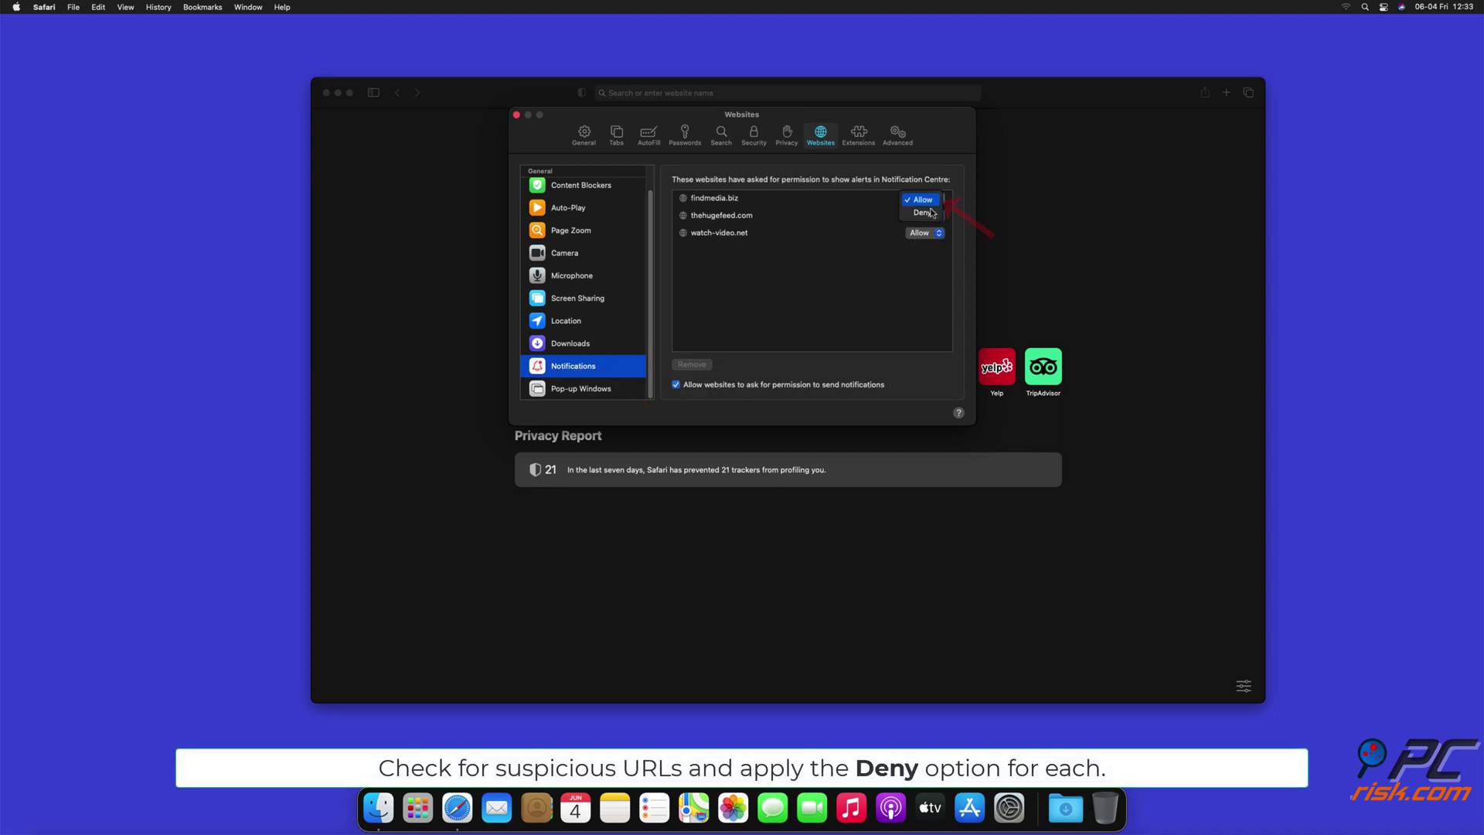
pyautogui.click(932, 213)
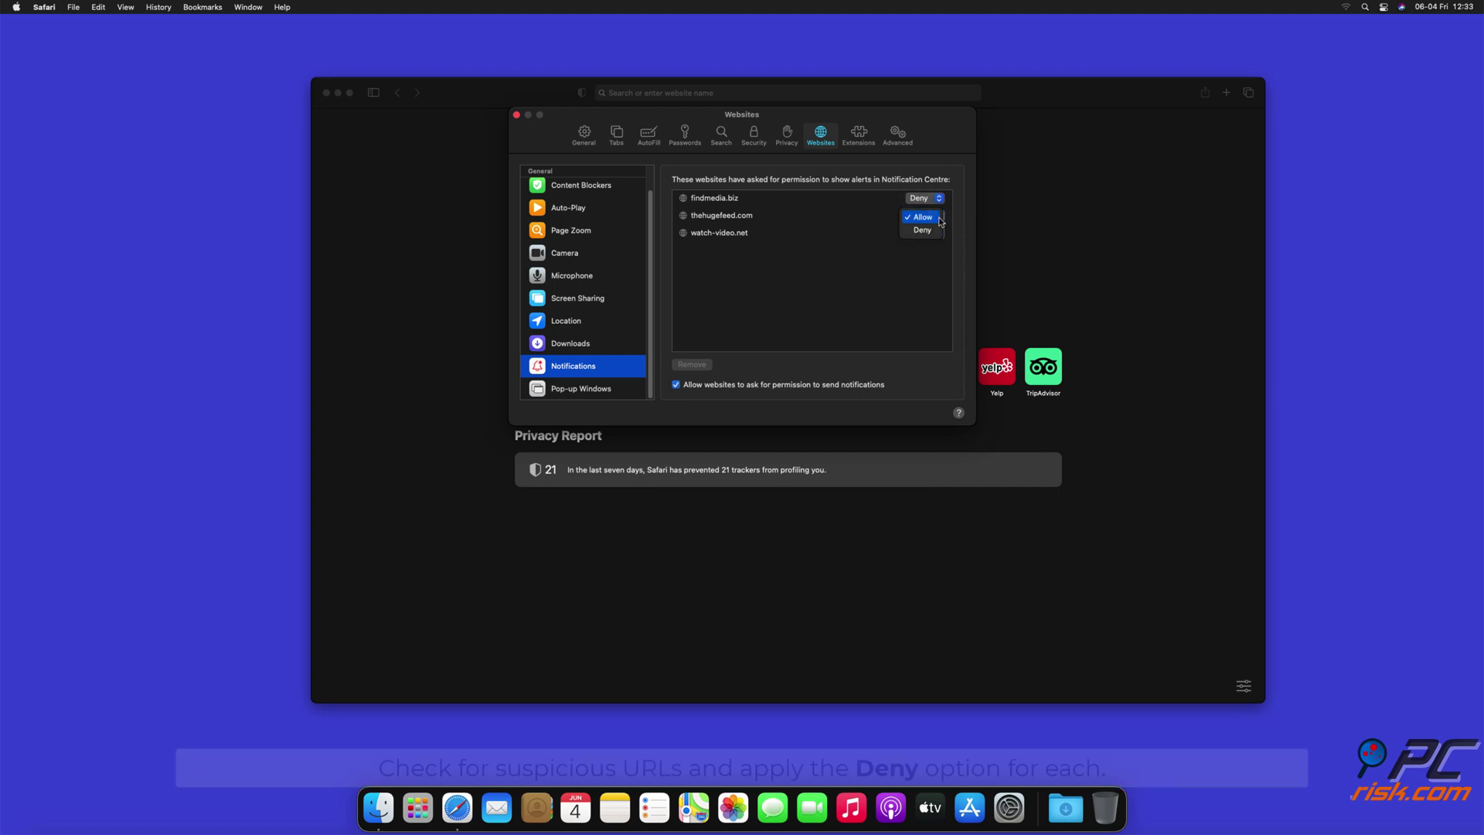
pyautogui.click(934, 229)
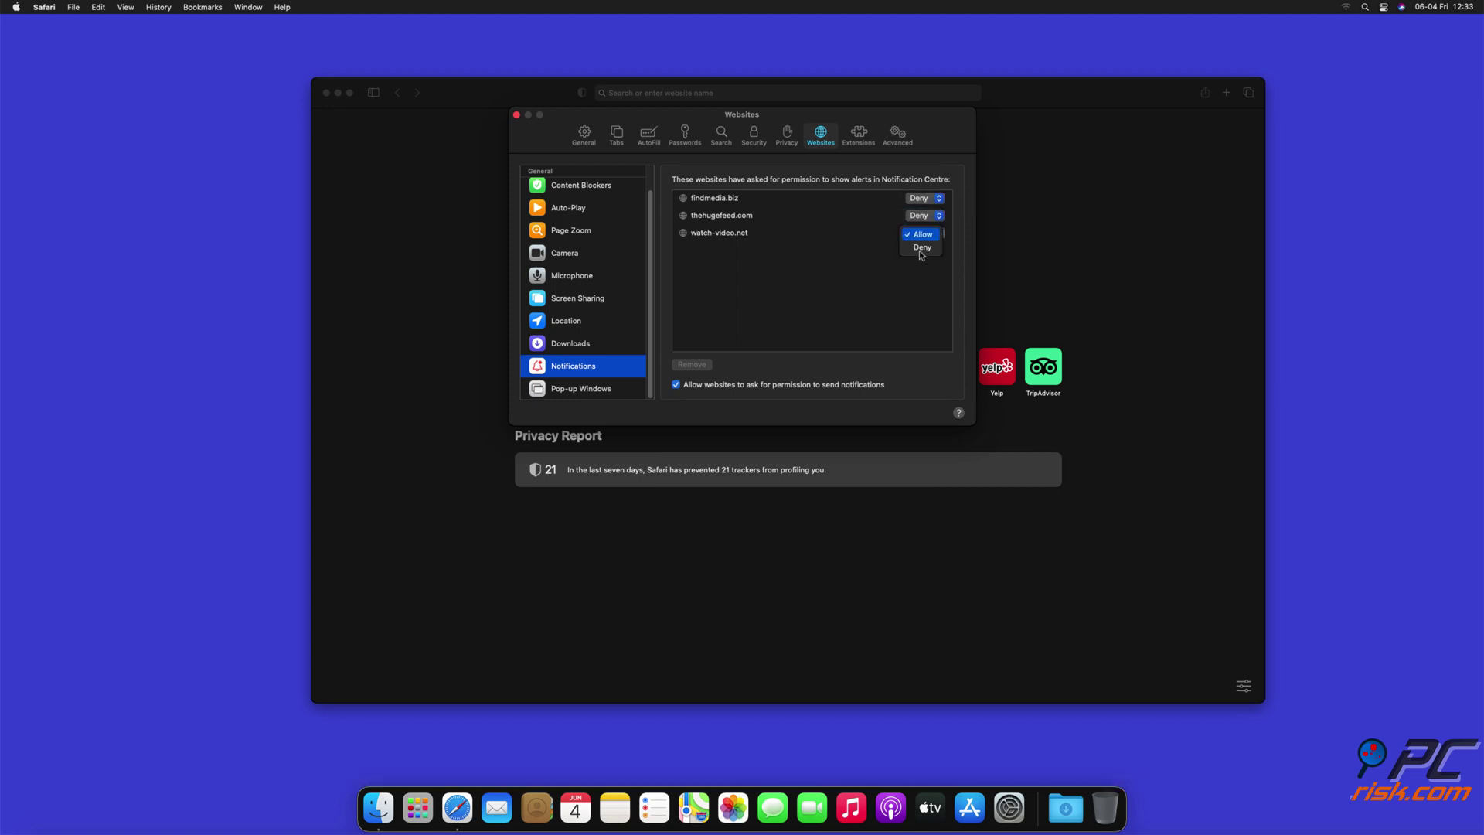
pyautogui.click(923, 249)
pyautogui.click(517, 115)
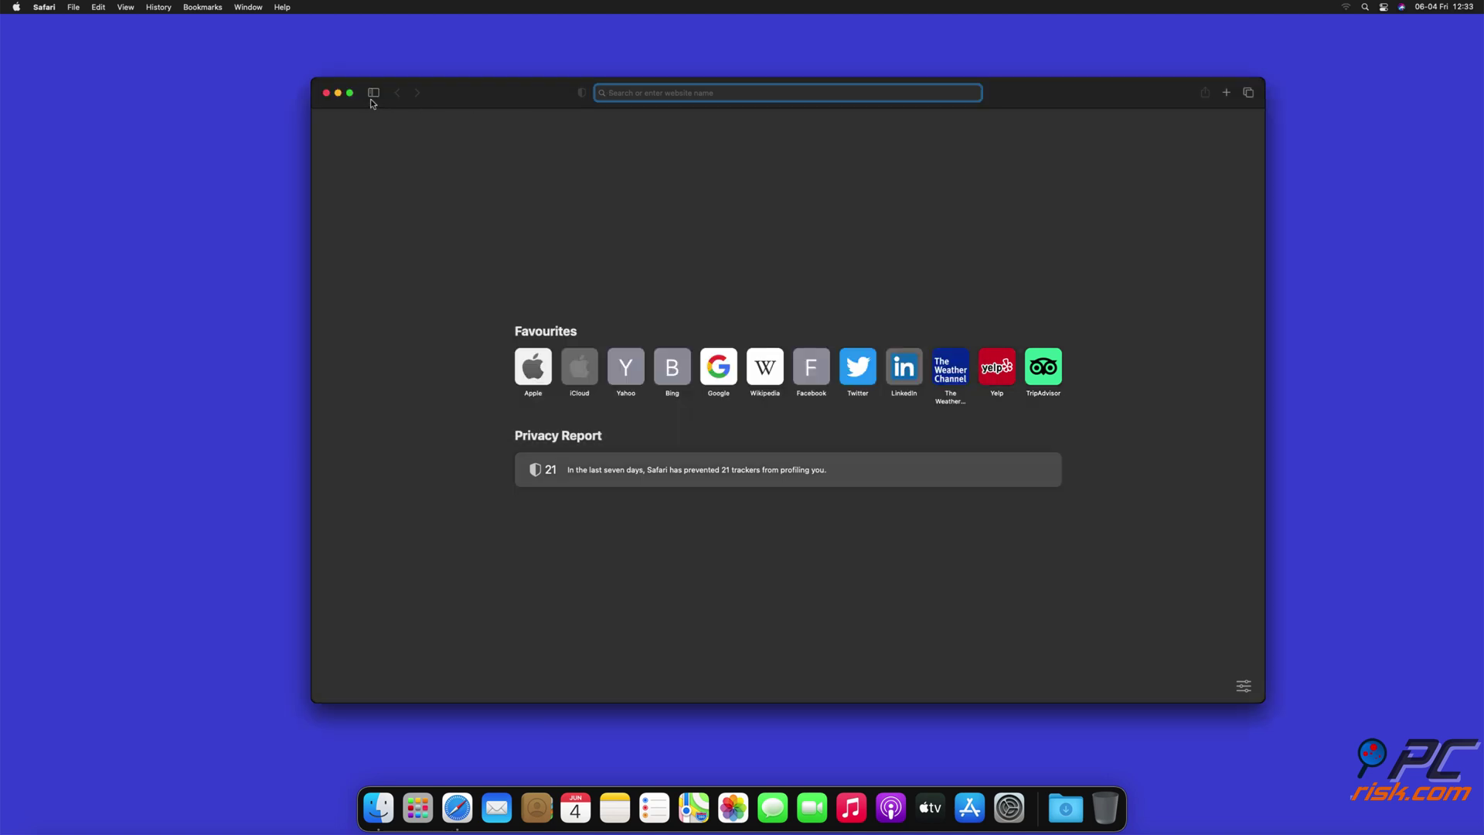
pyautogui.click(327, 93)
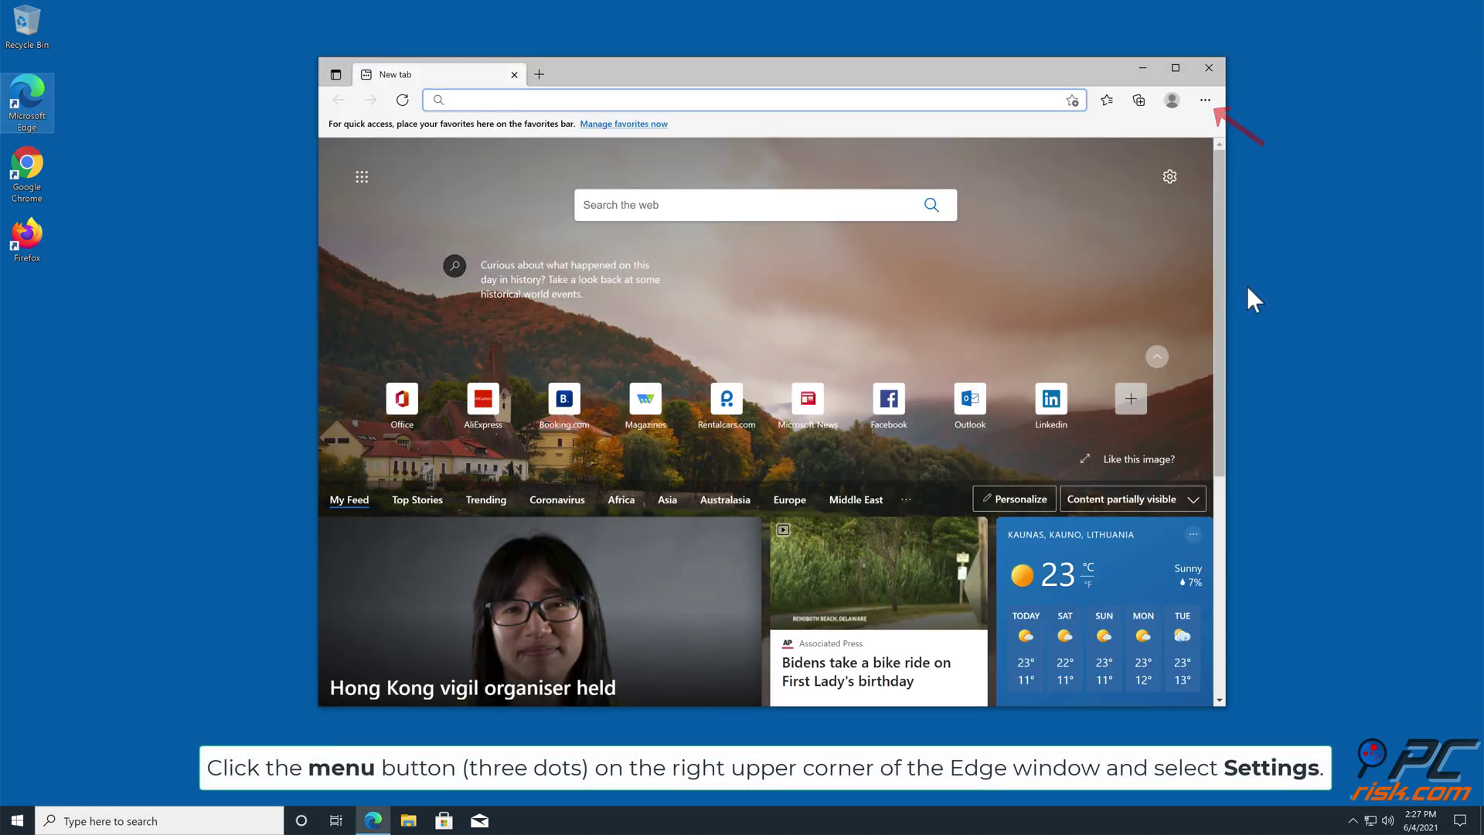
# - Open Edge's three-dot main menu to reach Settings
pyautogui.click(1206, 101)
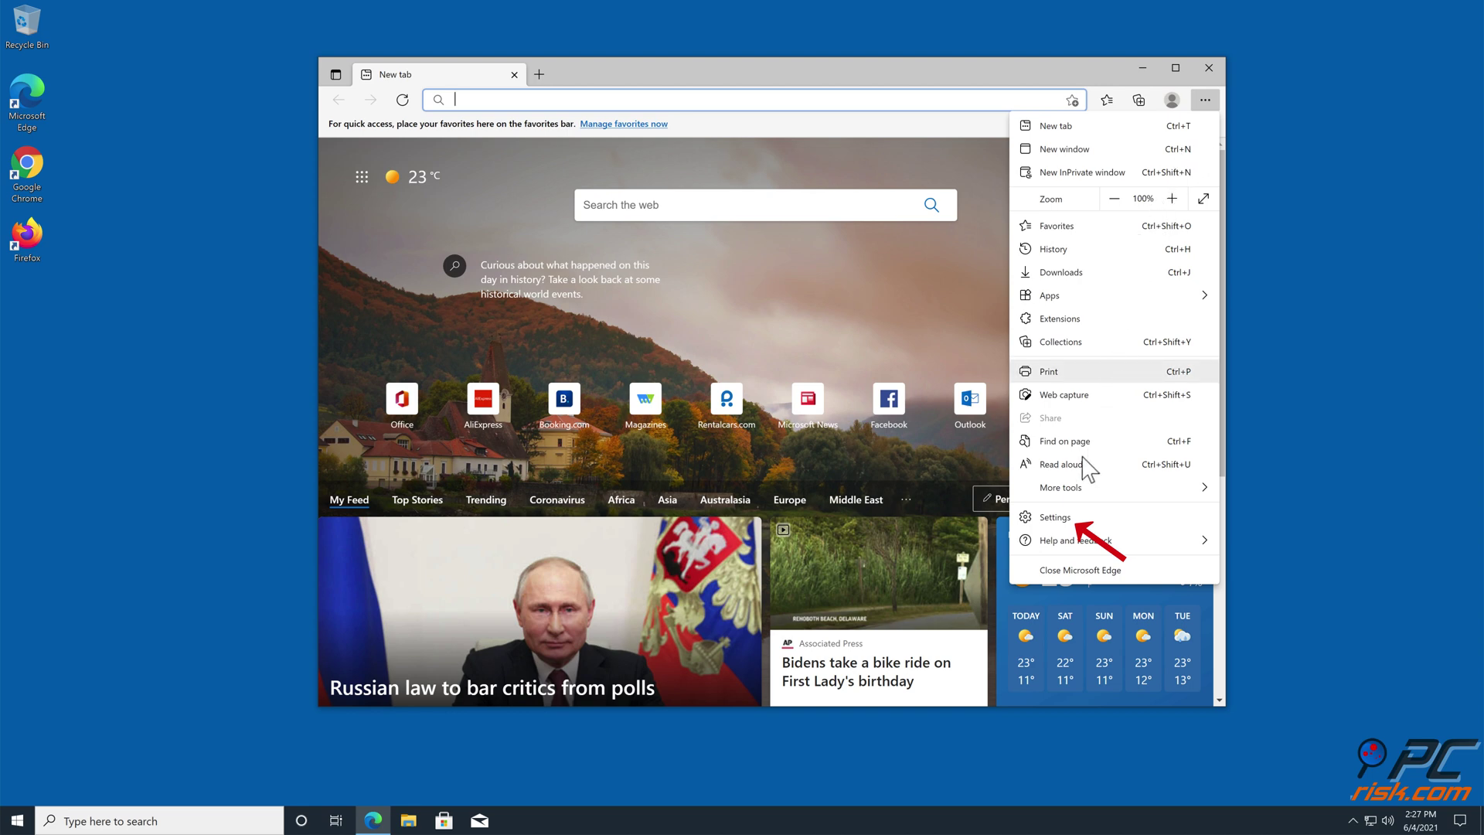
# - Remove captcharesolver.com from the Allow list under Cookies and site permissions > Notifications
pyautogui.click(1054, 517)
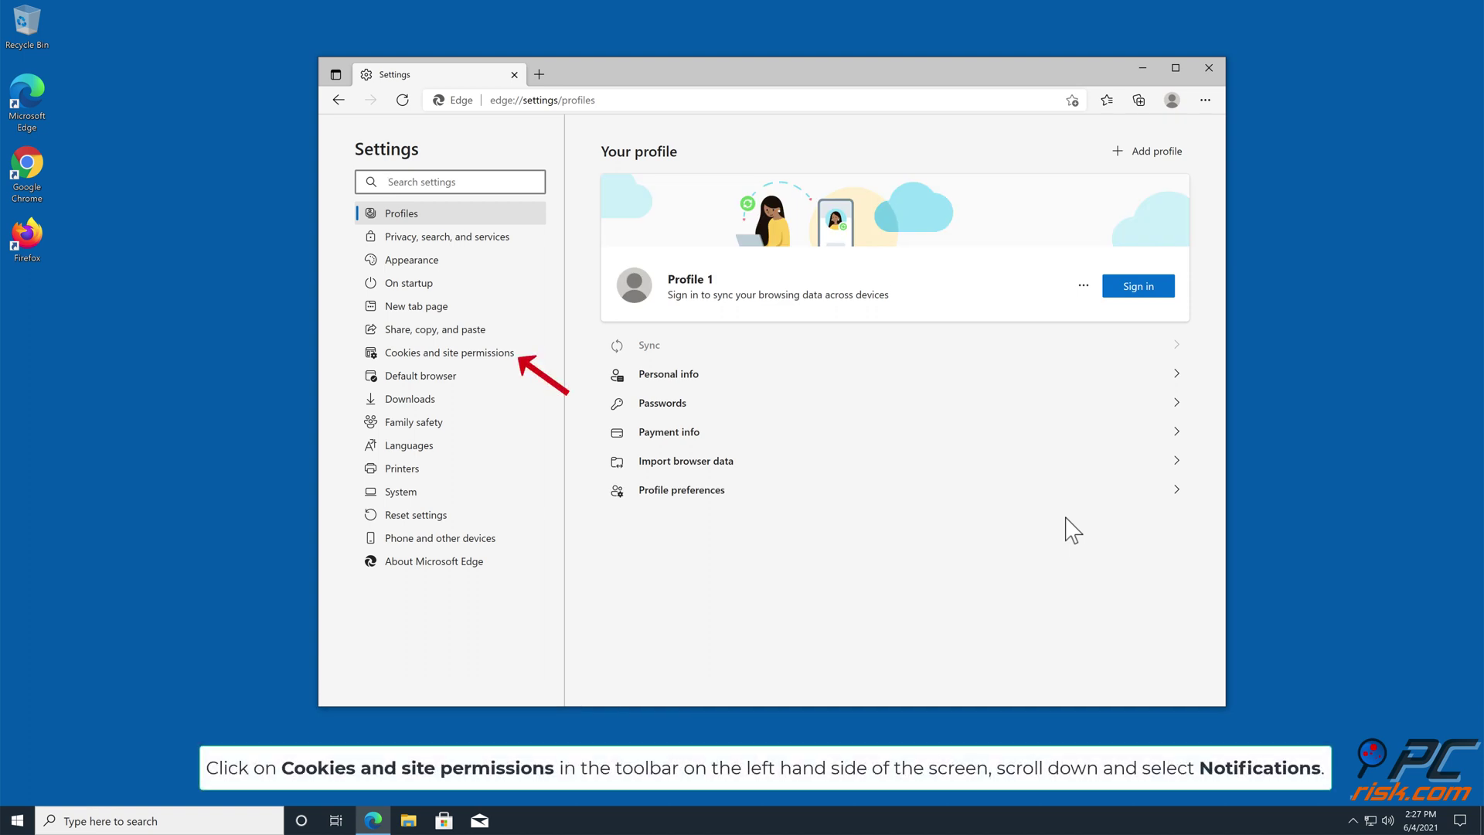
pyautogui.click(487, 355)
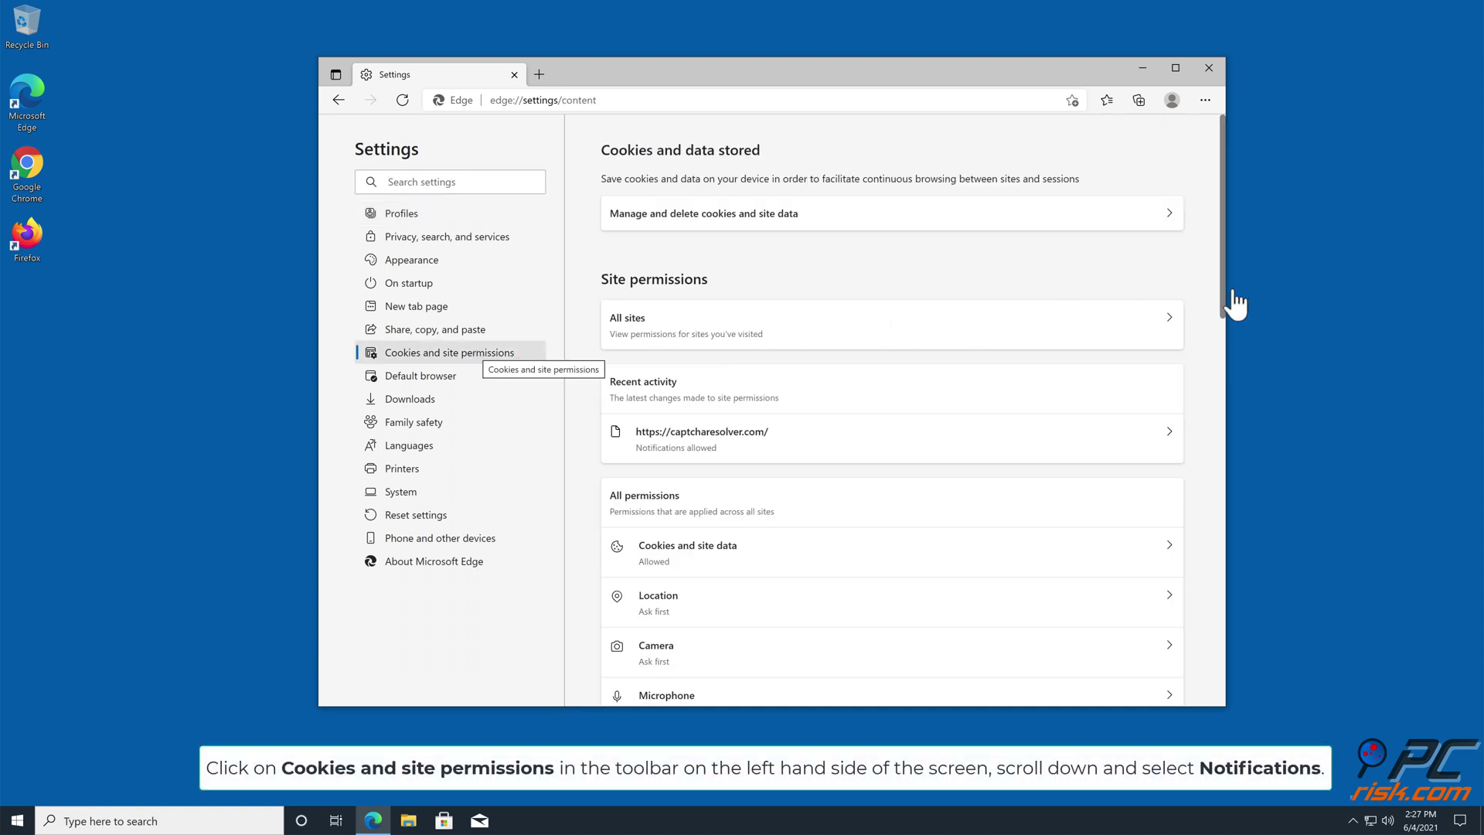
pyautogui.moveTo(1224, 280); pyautogui.dragTo(1216, 398)
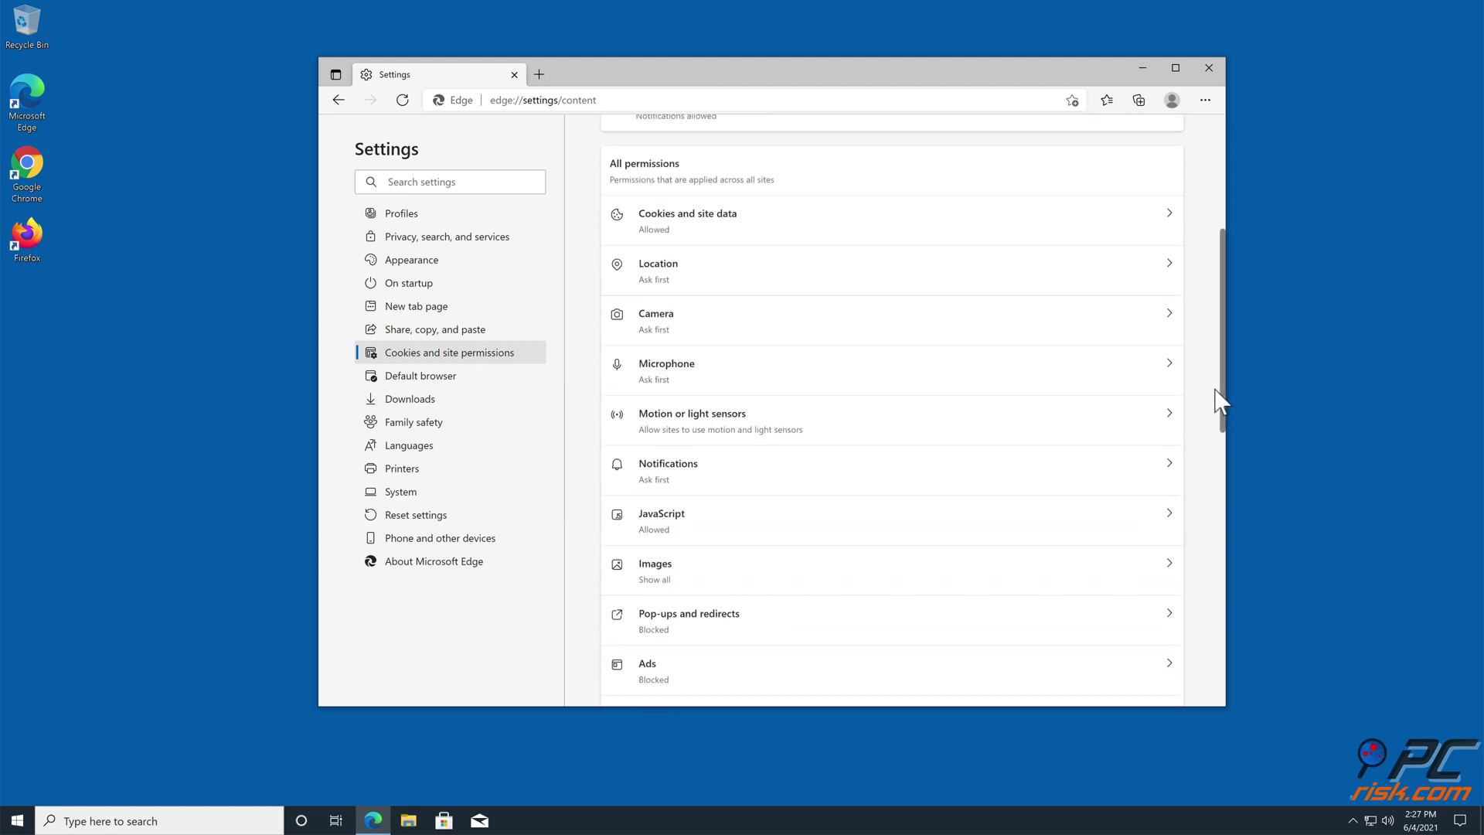
pyautogui.click(1168, 451)
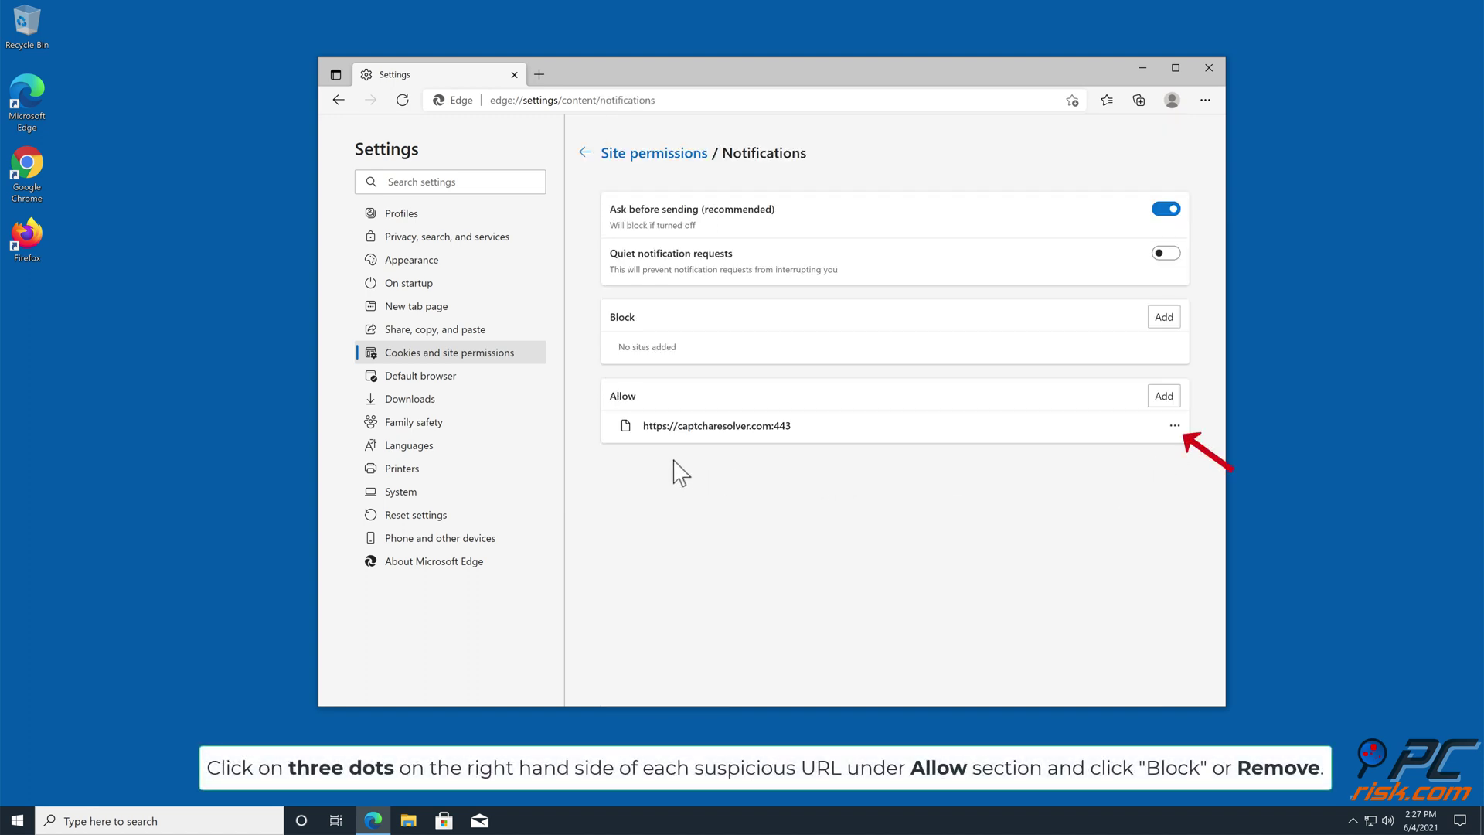
pyautogui.click(1175, 427)
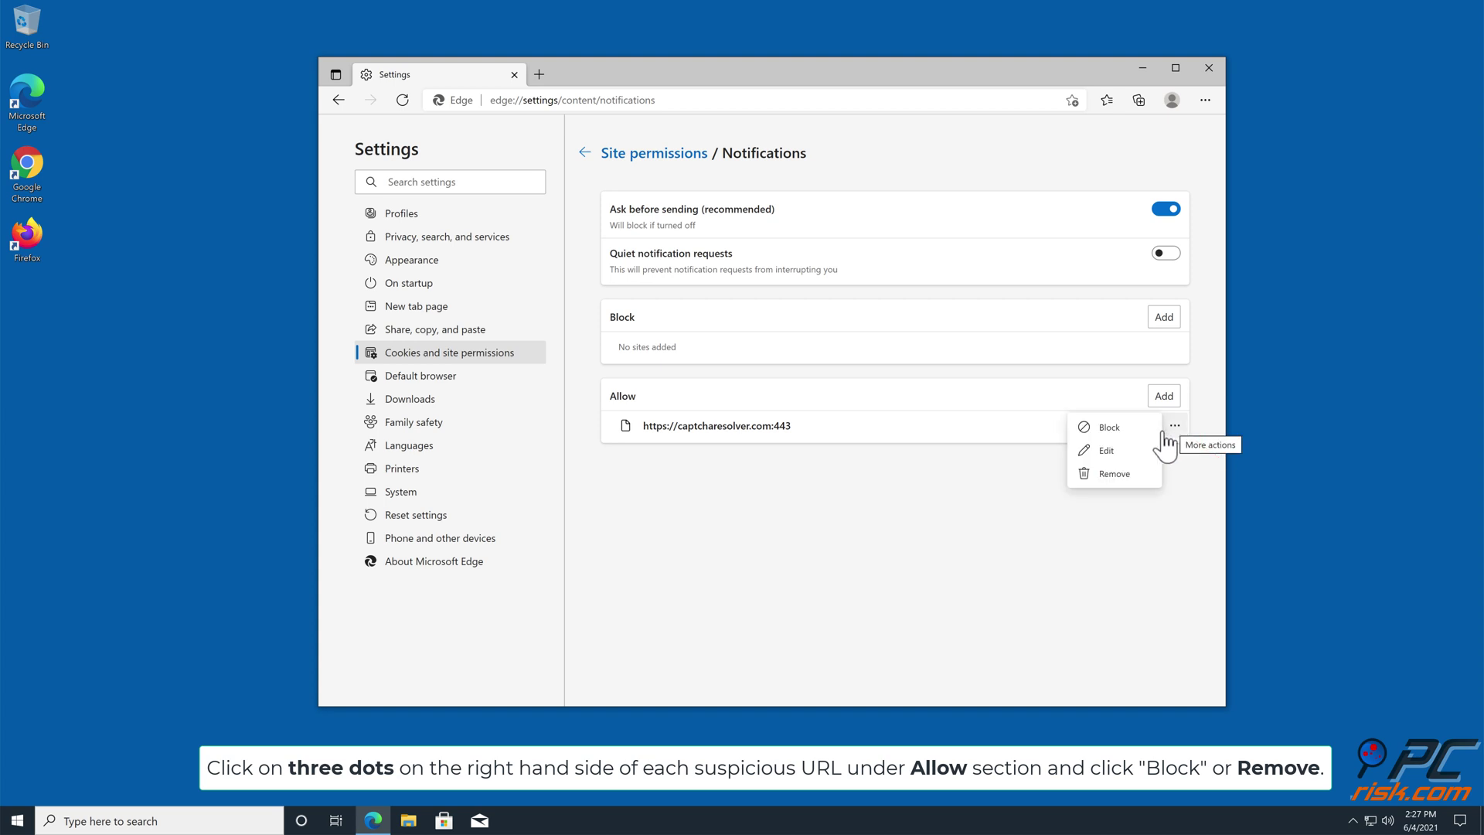
pyautogui.click(1115, 474)
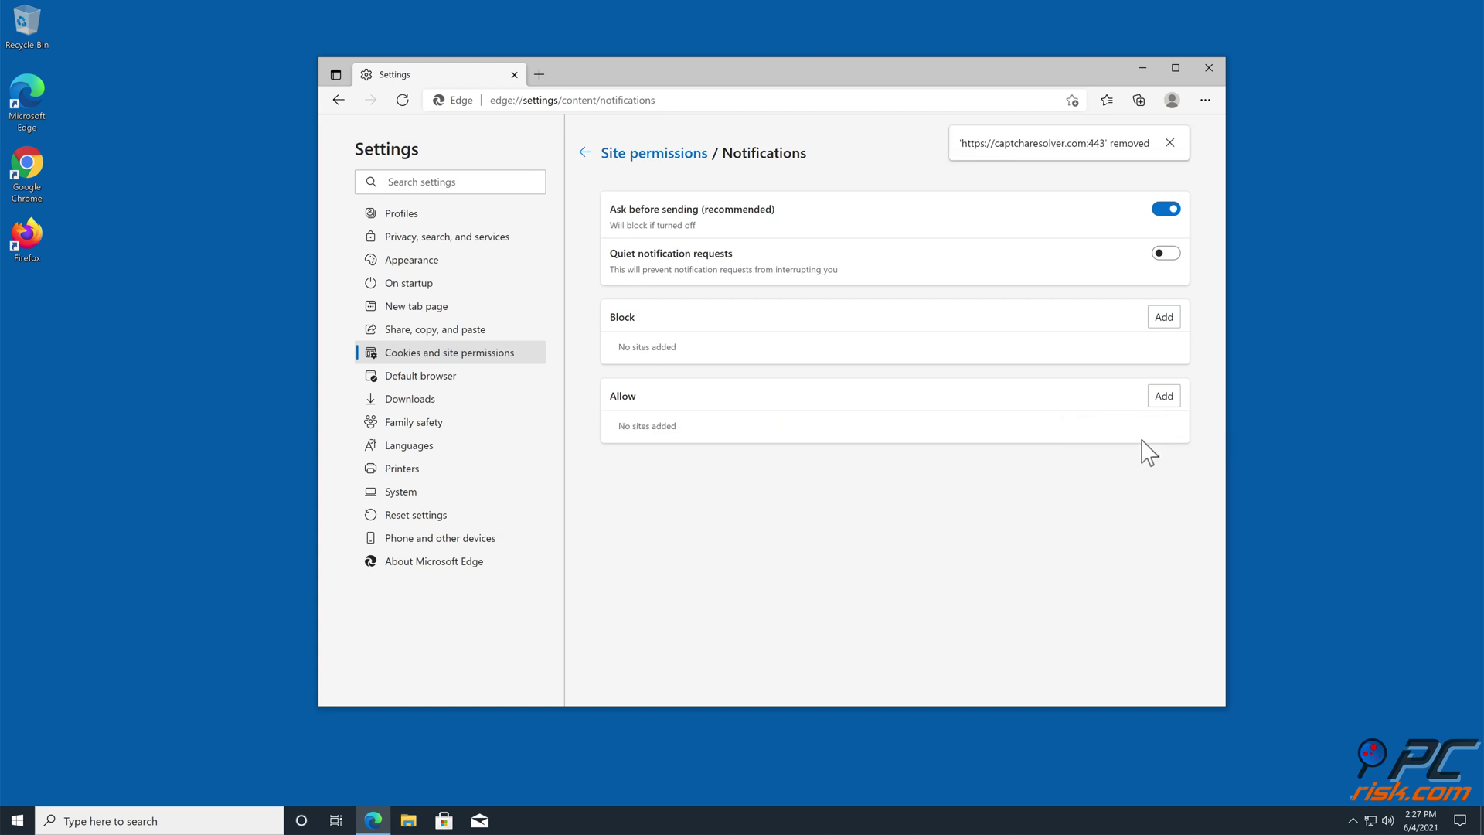
# - Close the Microsoft Edge settings window
pyautogui.click(1208, 69)
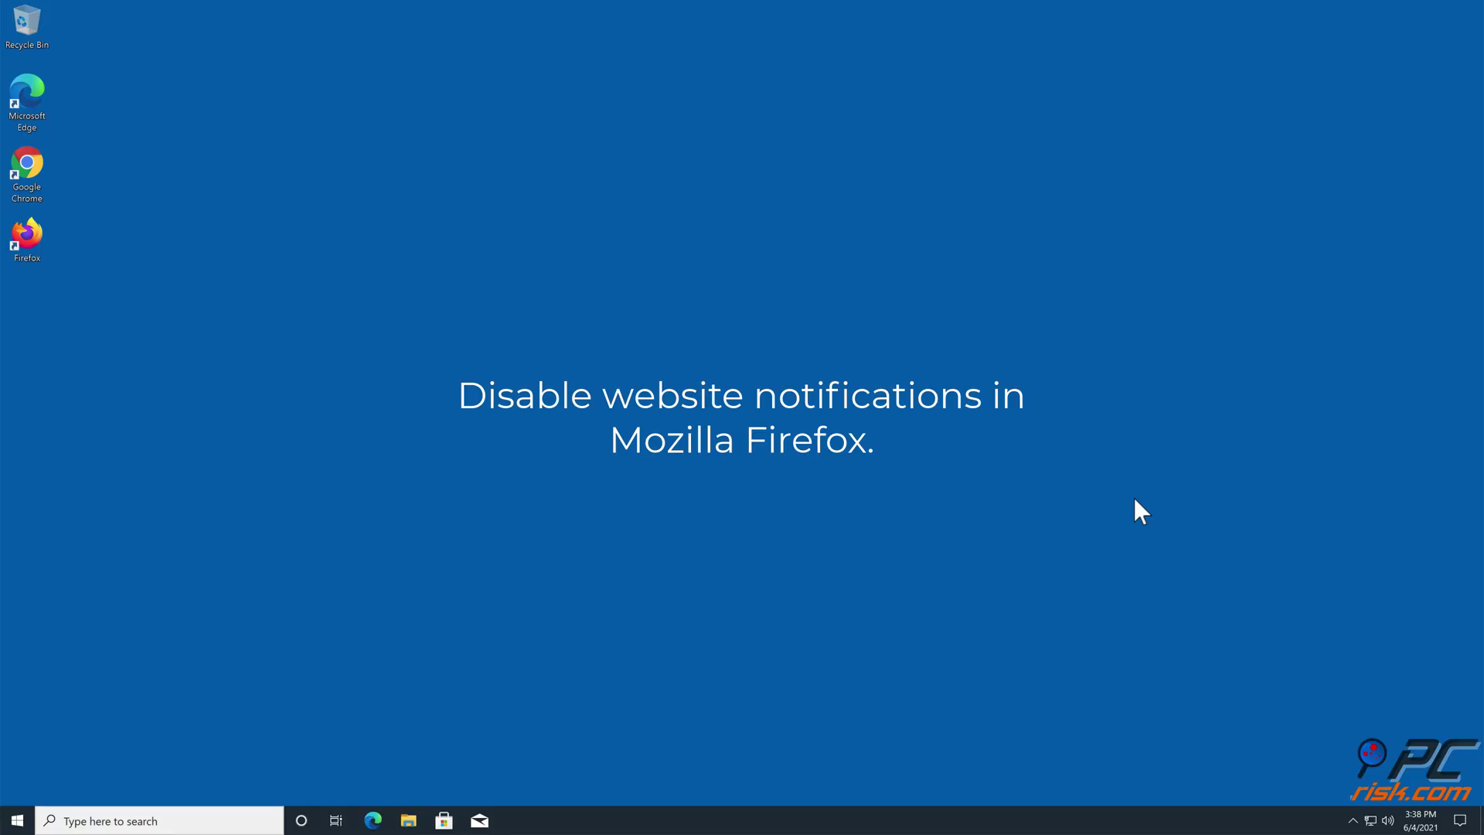
# - Launch Firefox and reach the Permissions section of its Privacy & Security settings
pyautogui.doubleClick(41, 236)
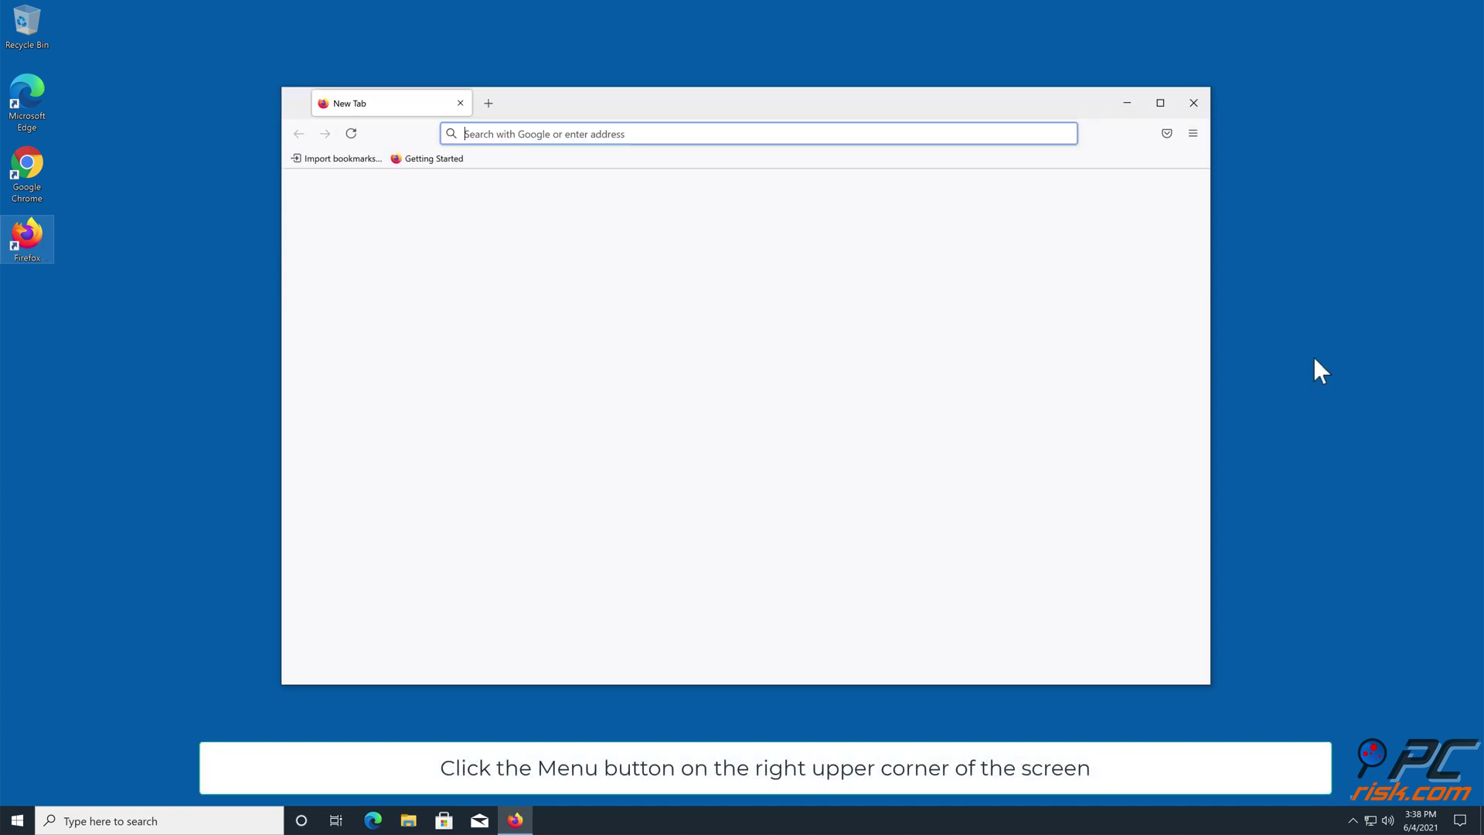
pyautogui.click(1195, 137)
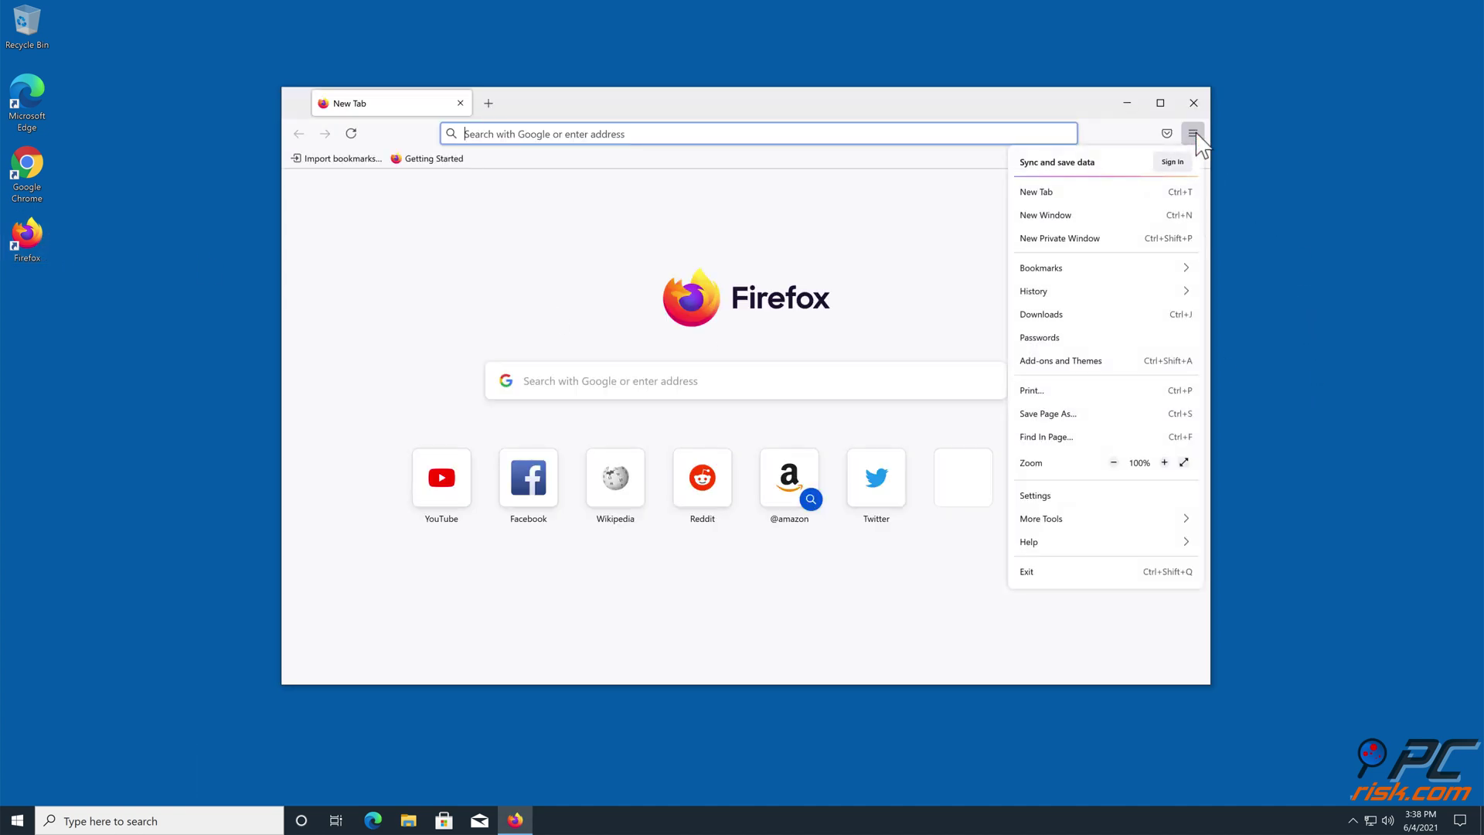
pyautogui.click(1038, 497)
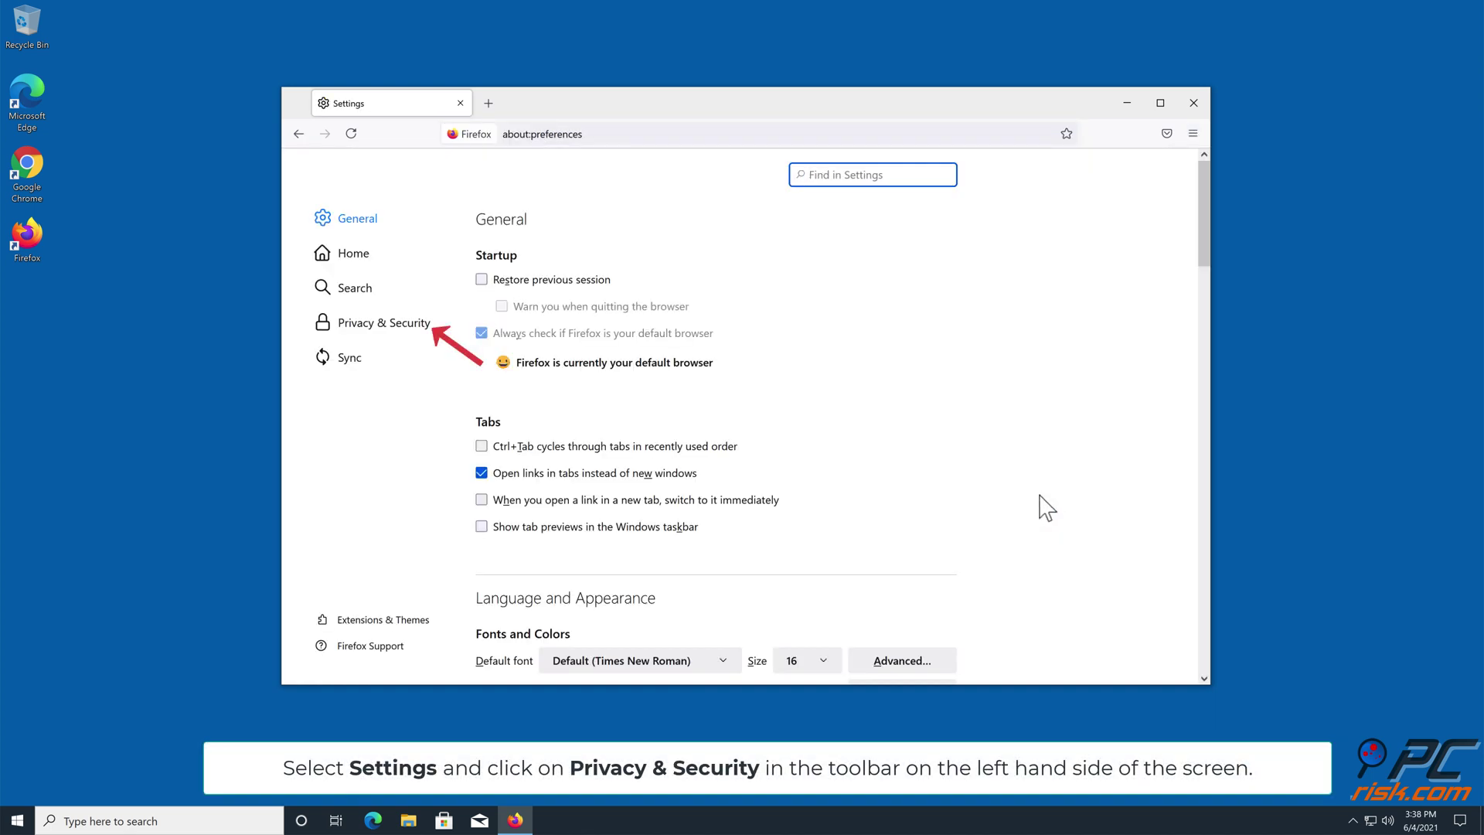
pyautogui.click(355, 328)
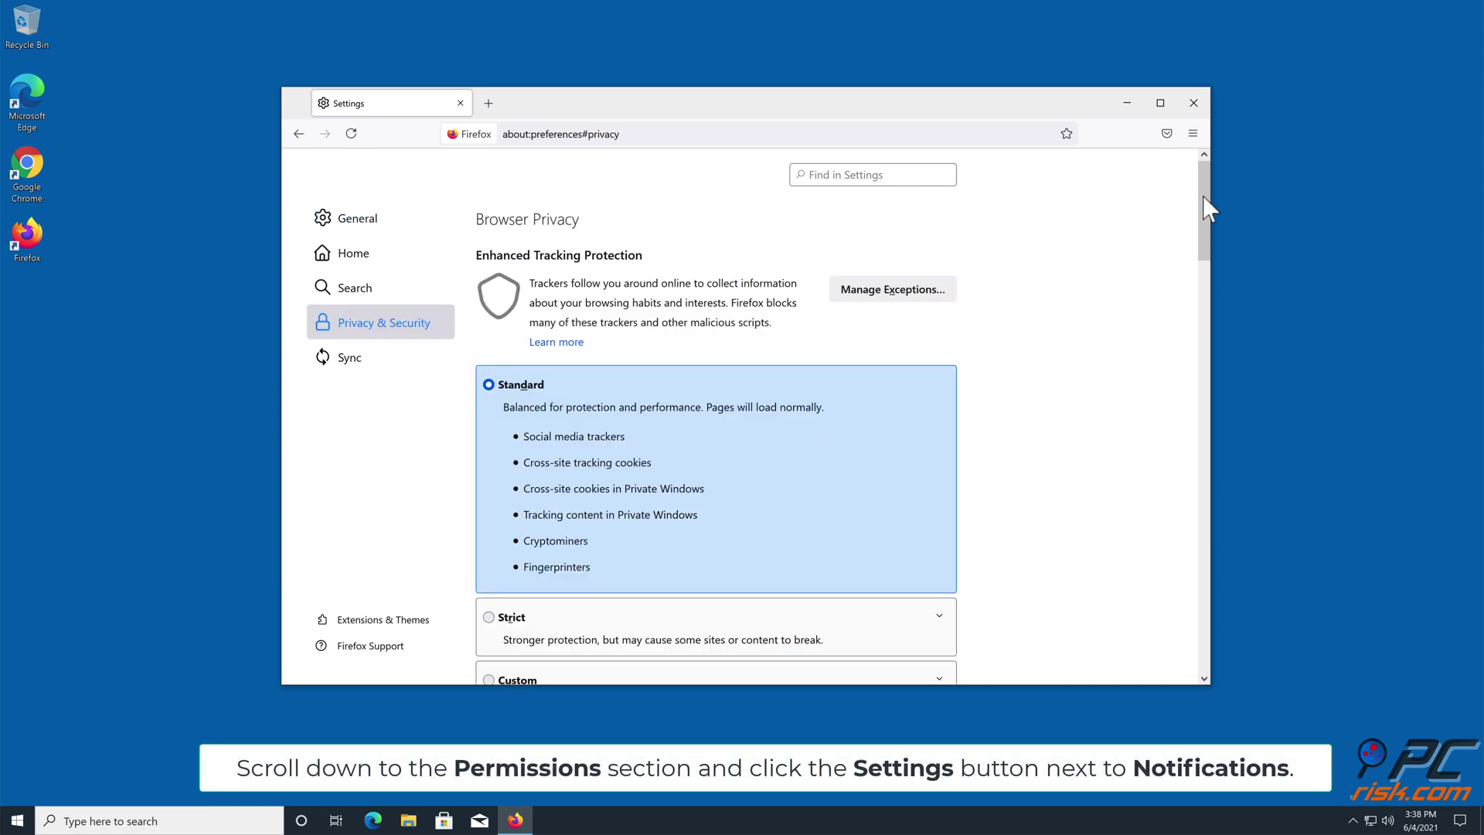
pyautogui.moveTo(1209, 209); pyautogui.dragTo(1185, 475)
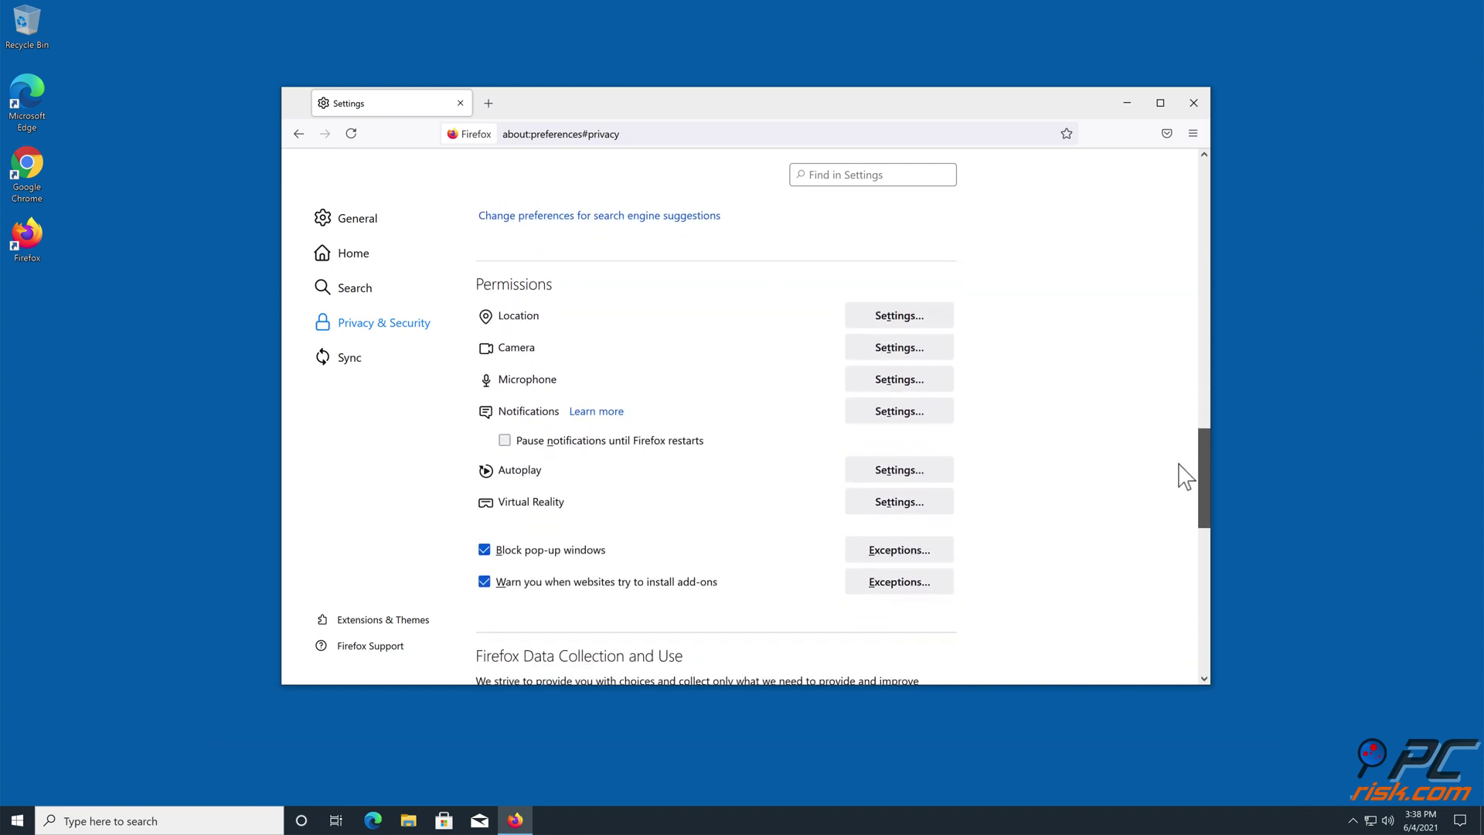
# - Show the notification status choices for h.captcharesolver.com in Notification Permissions
pyautogui.click(897, 412)
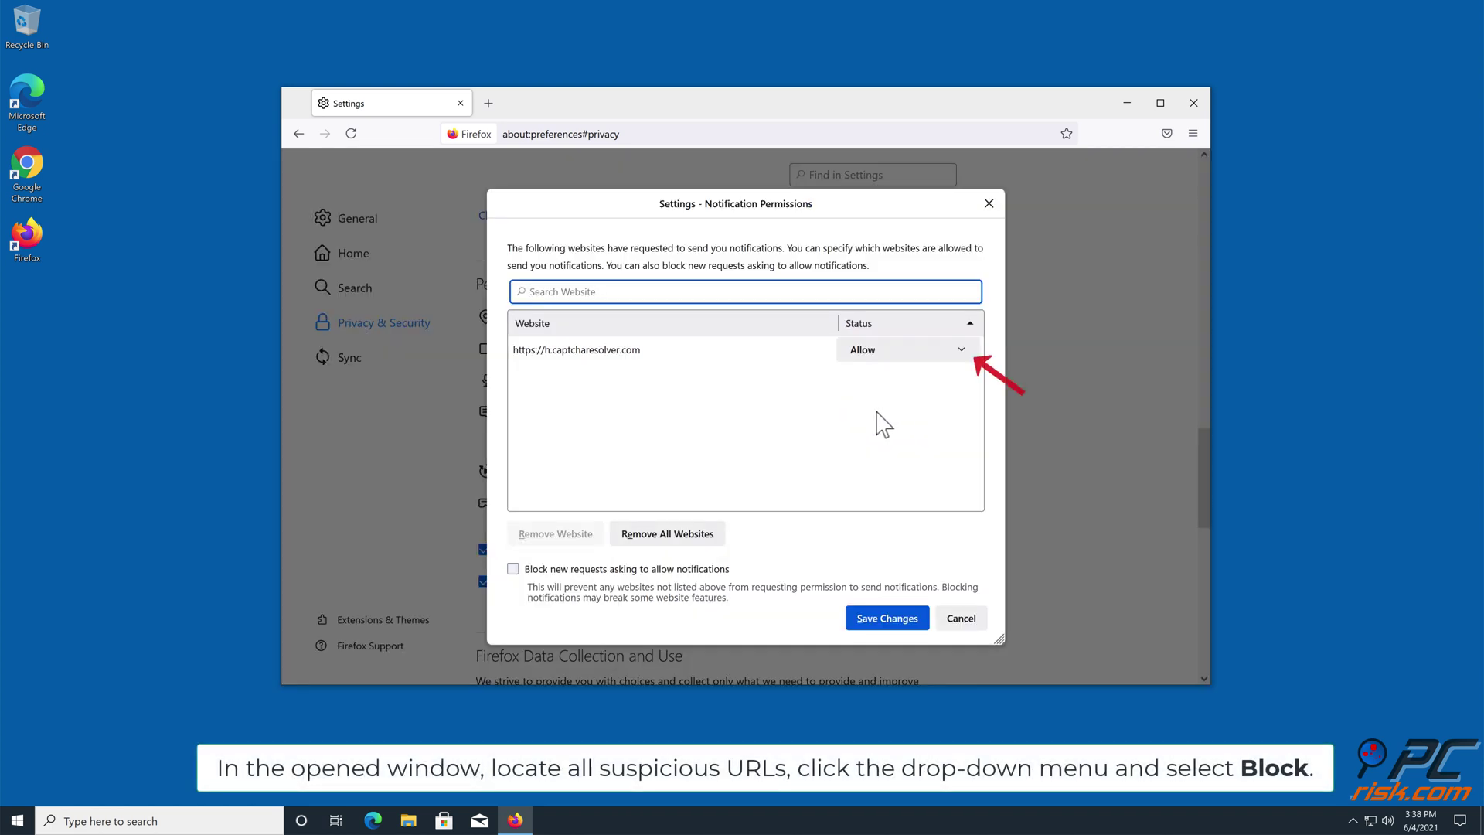
pyautogui.click(961, 350)
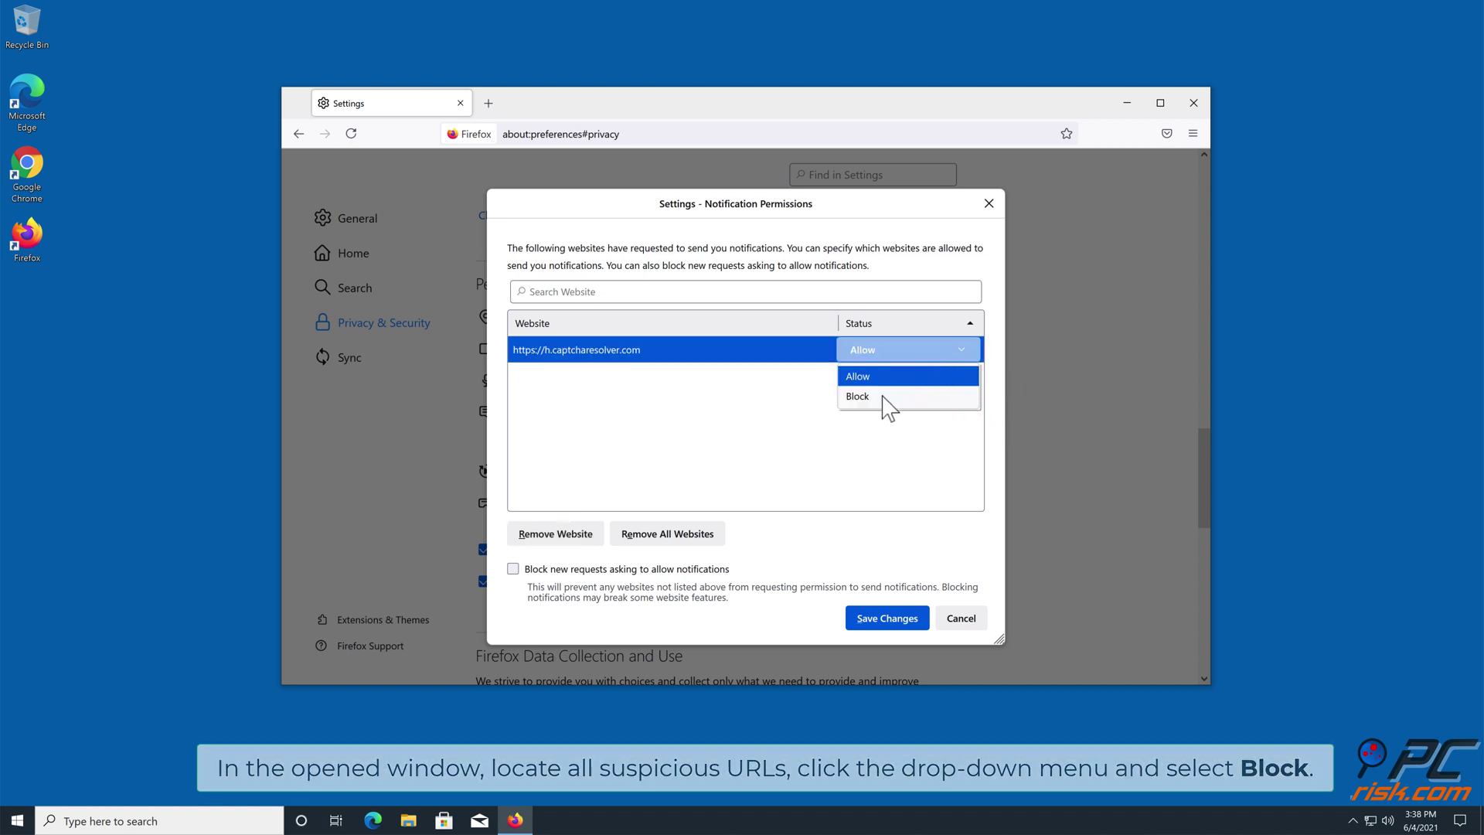